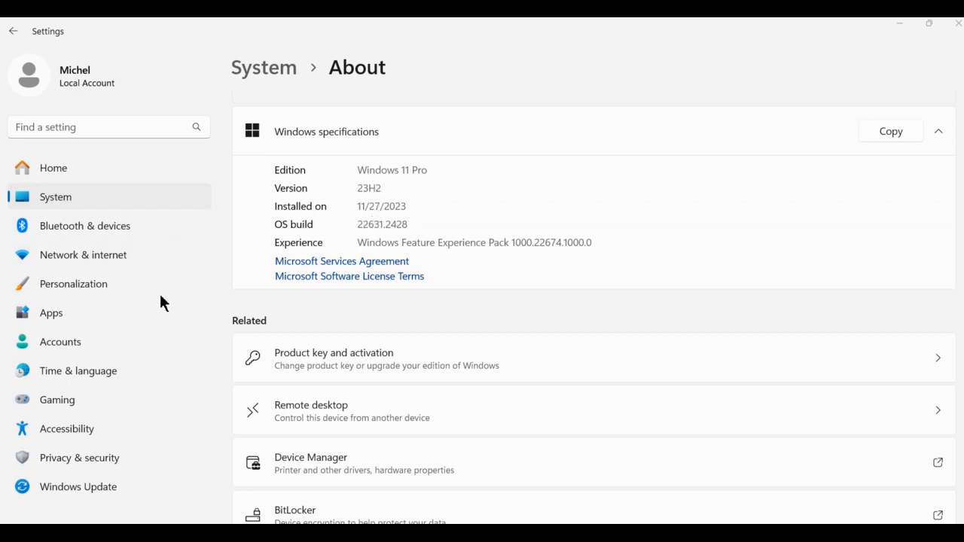
# - Open the Windows Update settings page
pyautogui.click(105, 485)
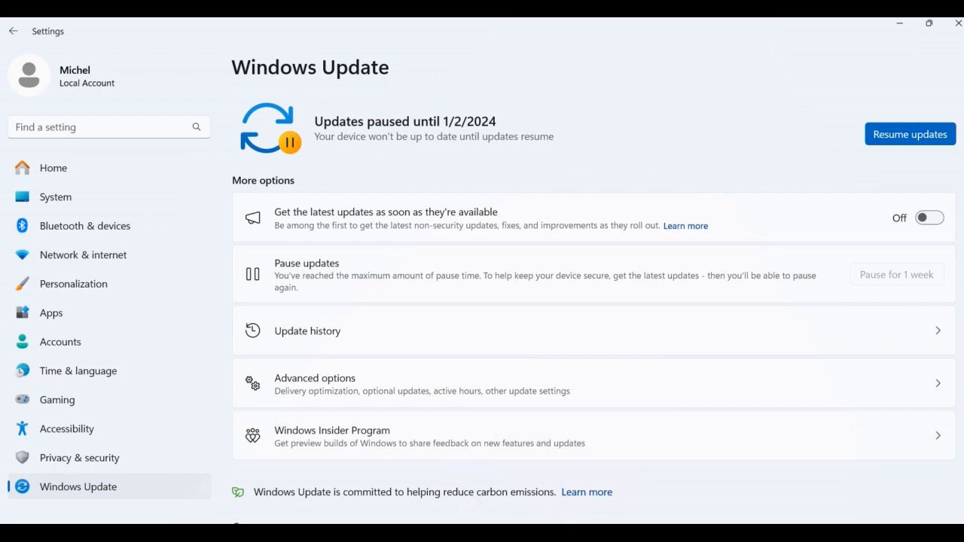
# - Review the registry instructions and paths in the Notepad notes file, switching between it and Registry Editor
pyautogui.hotkey('alt', 'Tab')
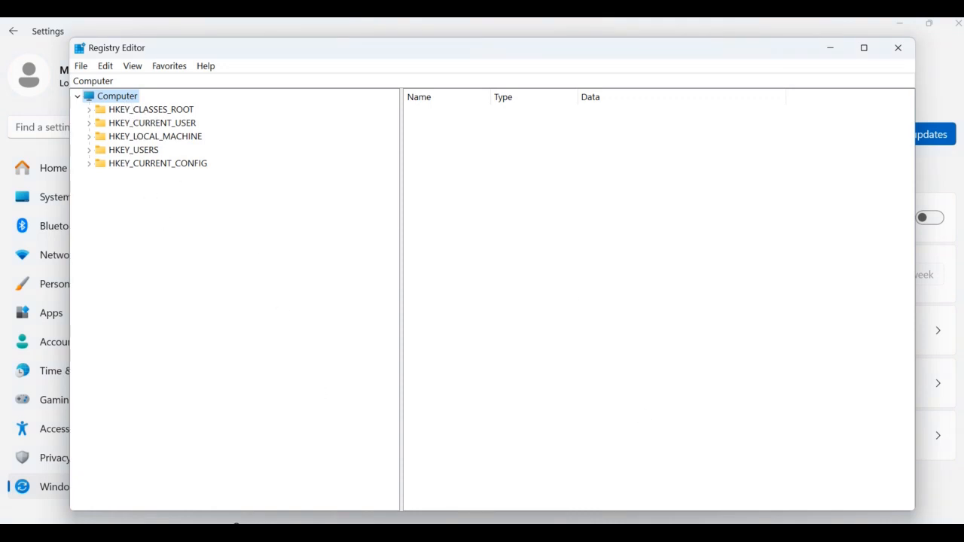
pyautogui.hotkey('alt', 'Tab')
pyautogui.scroll(-6, 475, 327)
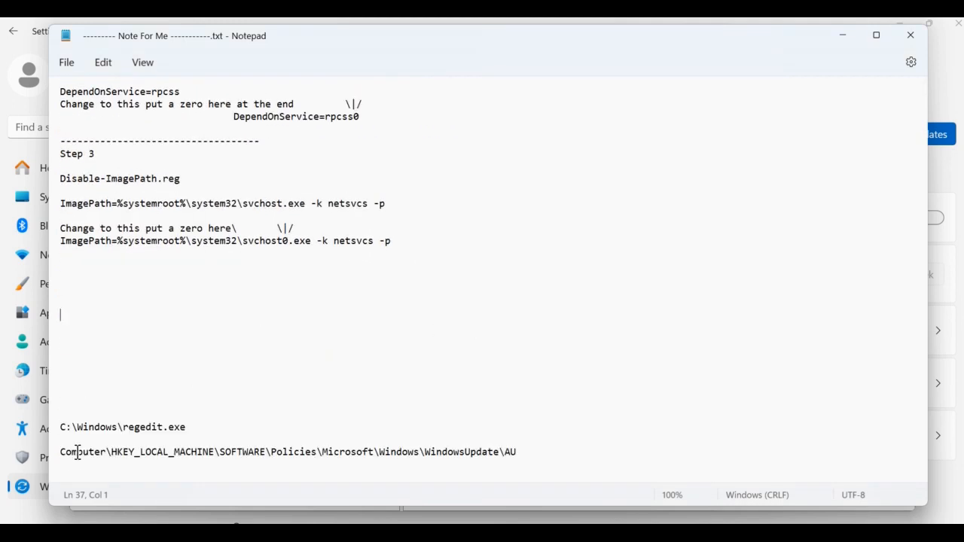
pyautogui.click(66, 431)
pyautogui.moveTo(60, 430); pyautogui.dragTo(198, 432)
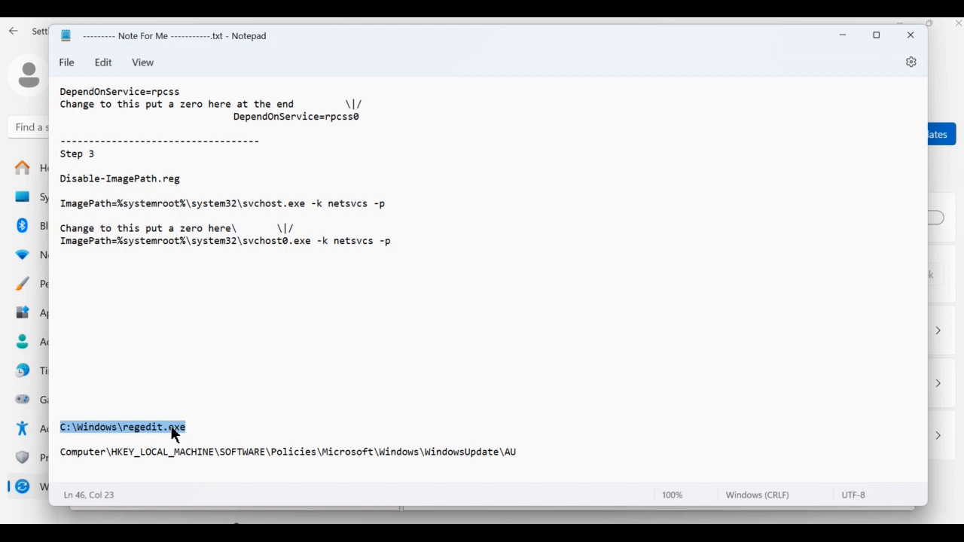
pyautogui.scroll(6, 360, 397)
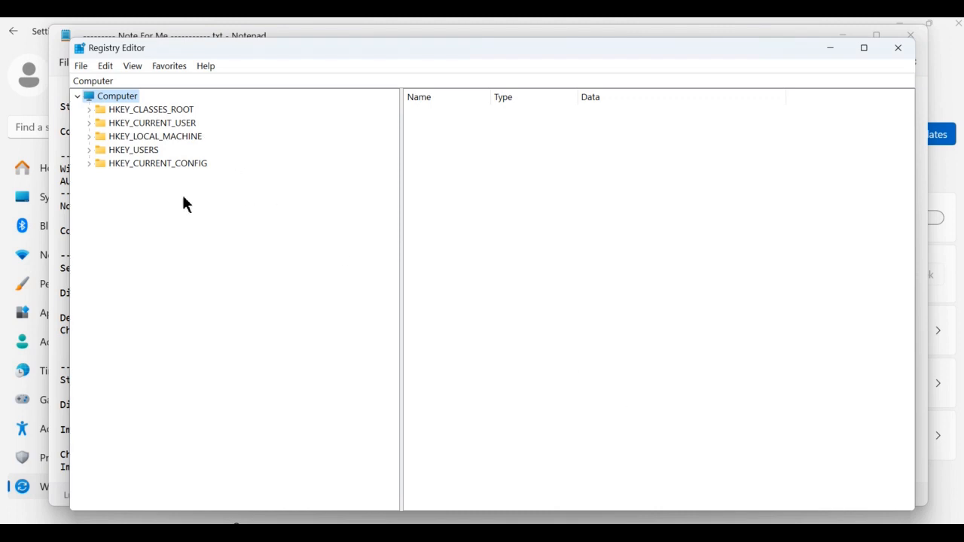
pyautogui.hotkey('alt', 'Tab')
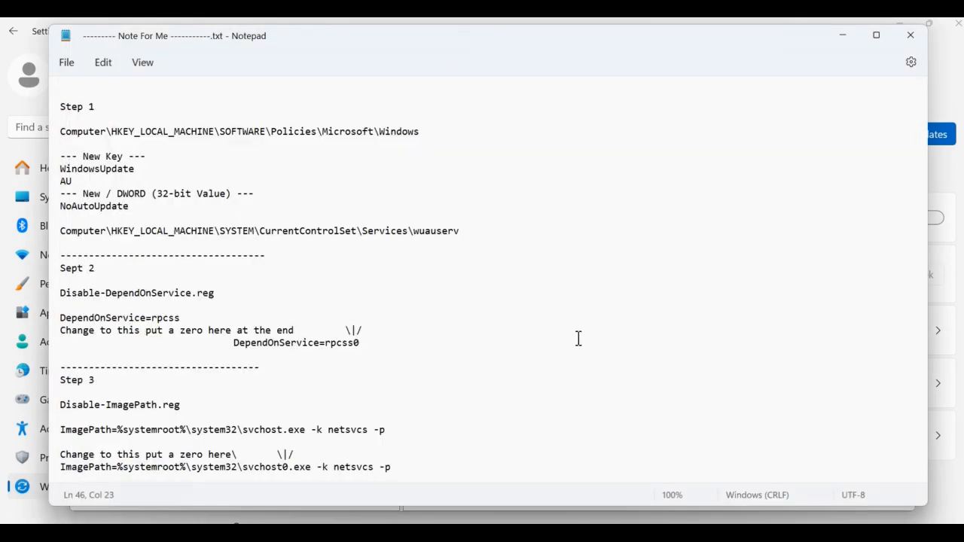
# - Copy the path Computer\HKEY_LOCAL_MACHINE\SOFTWARE\Policies\Microsoft\Windows from the notes file
pyautogui.click(64, 131)
pyautogui.moveTo(63, 132); pyautogui.dragTo(446, 132)
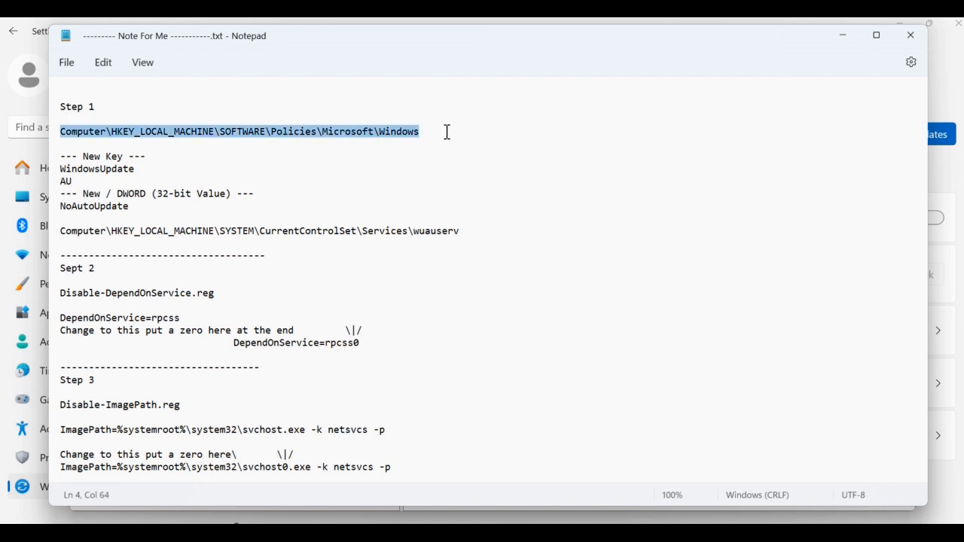
pyautogui.rightClick(415, 131)
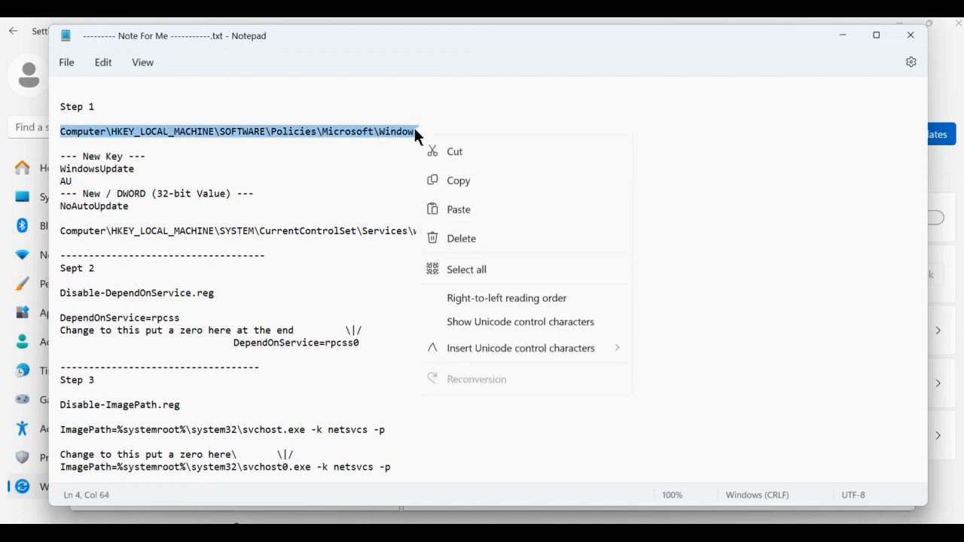
pyautogui.click(459, 204)
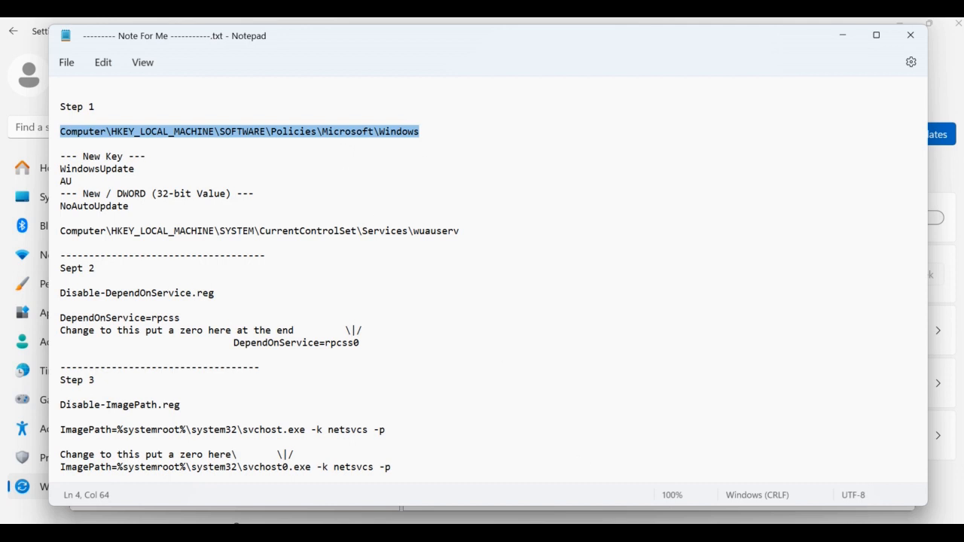
# - In Registry Editor, paste the copied path into the address bar and navigate to the Policies\Microsoft\Windows key
pyautogui.click(482, 533)
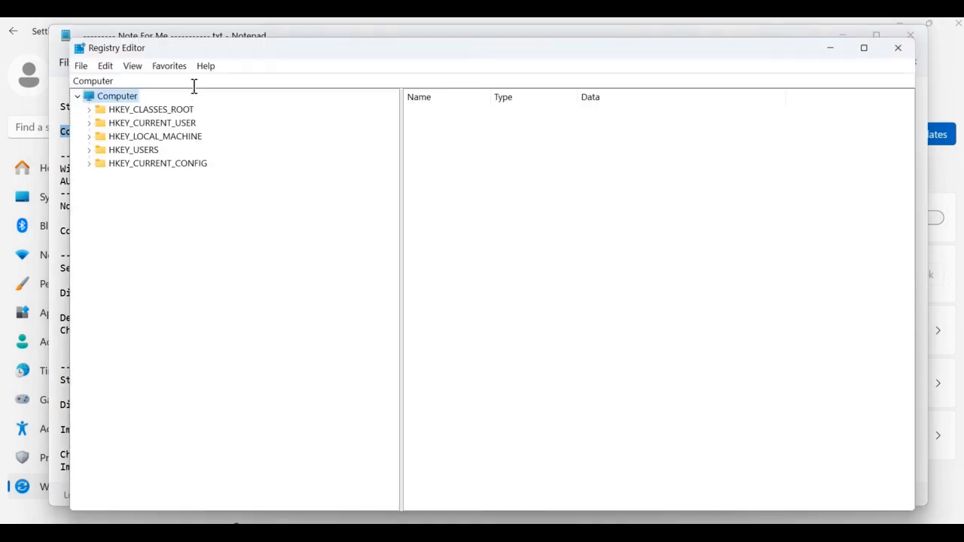
pyautogui.click(144, 81)
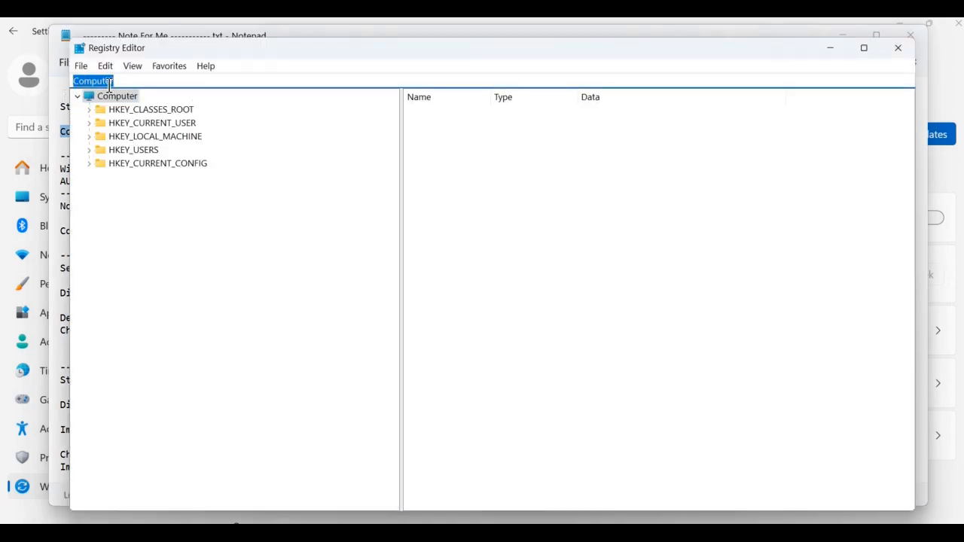
pyautogui.rightClick(109, 85)
pyautogui.click(144, 143)
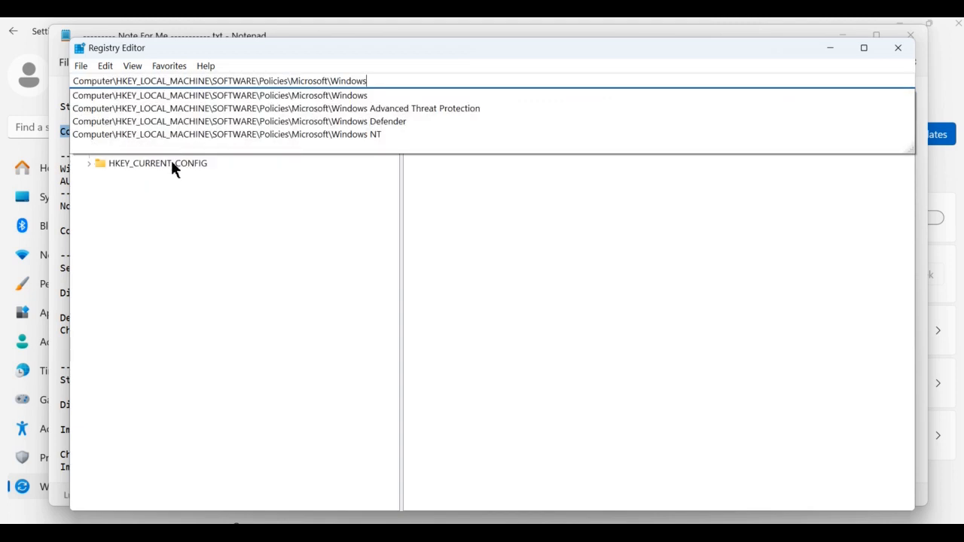
pyautogui.press('Return')
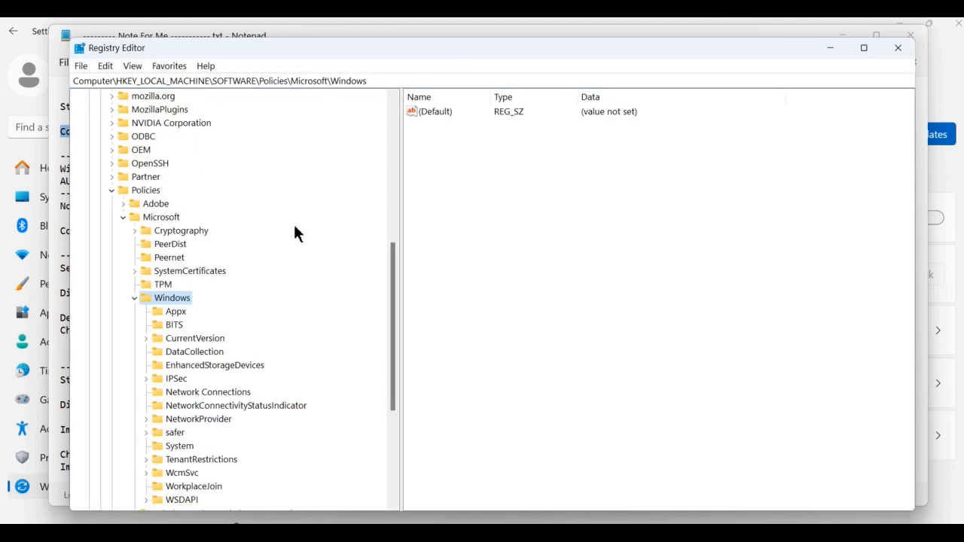
pyautogui.scroll(-2, 284, 260)
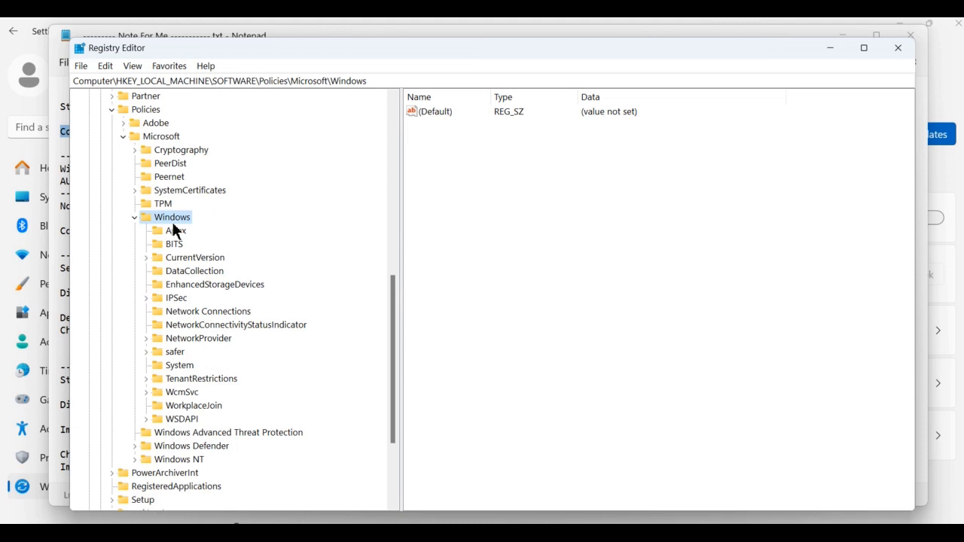
pyautogui.rightClick(179, 220)
pyautogui.moveTo(192, 244)
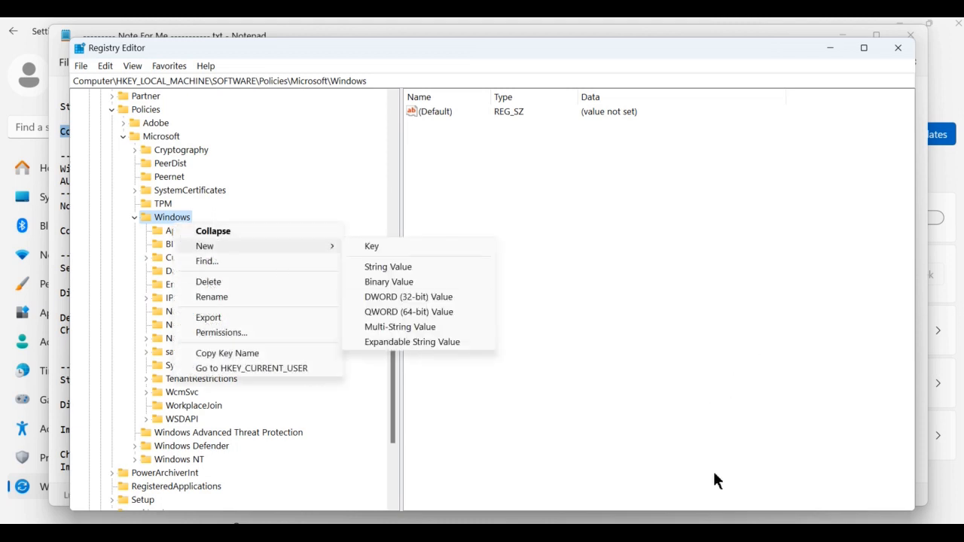
pyautogui.click(721, 533)
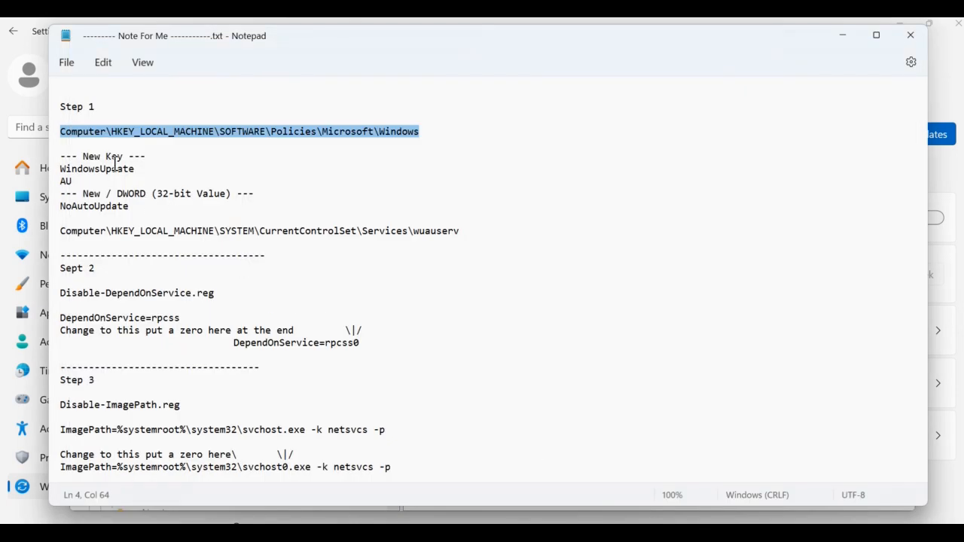
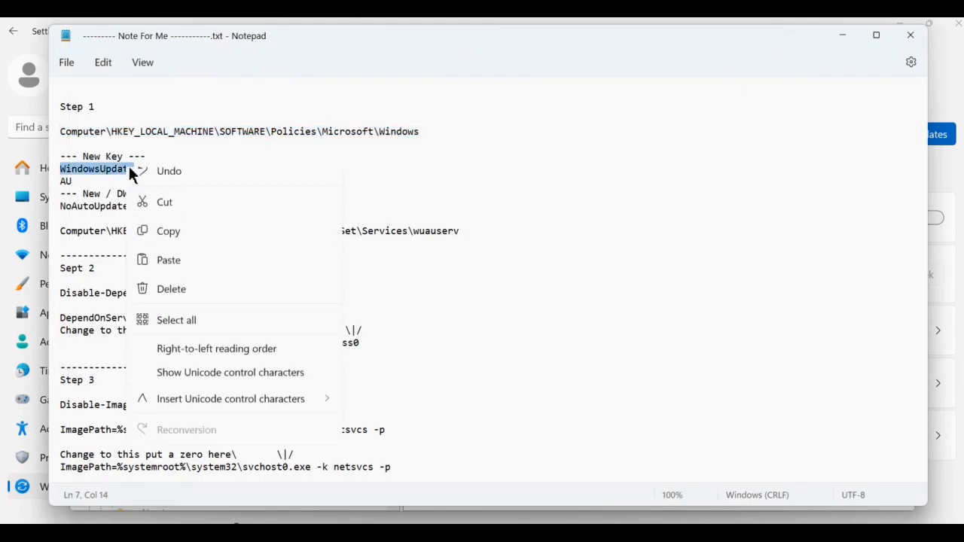
# - Copy the name WindowsUpdate from the notes file and create a new key named WindowsUpdate under the Policies\Microsoft\Windows key
pyautogui.click(179, 244)
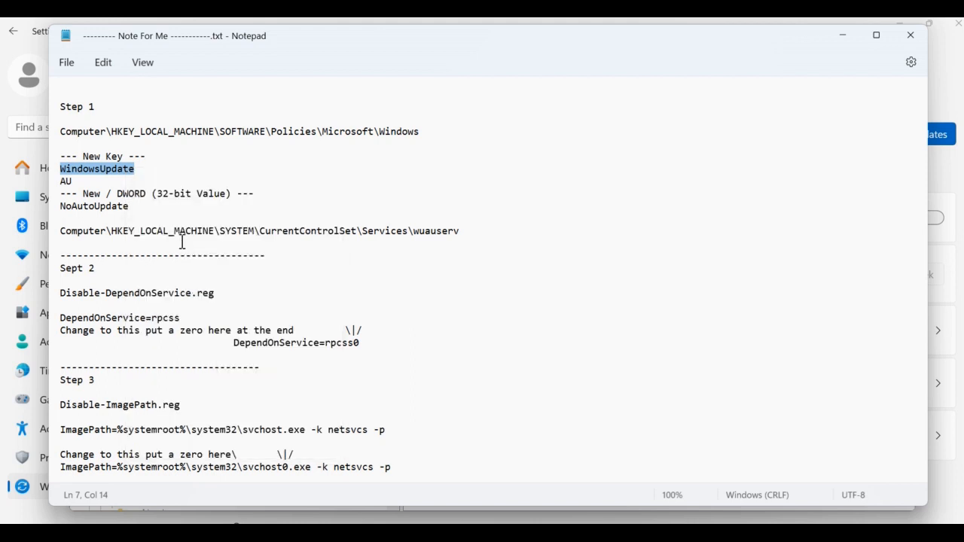
pyautogui.click(236, 523)
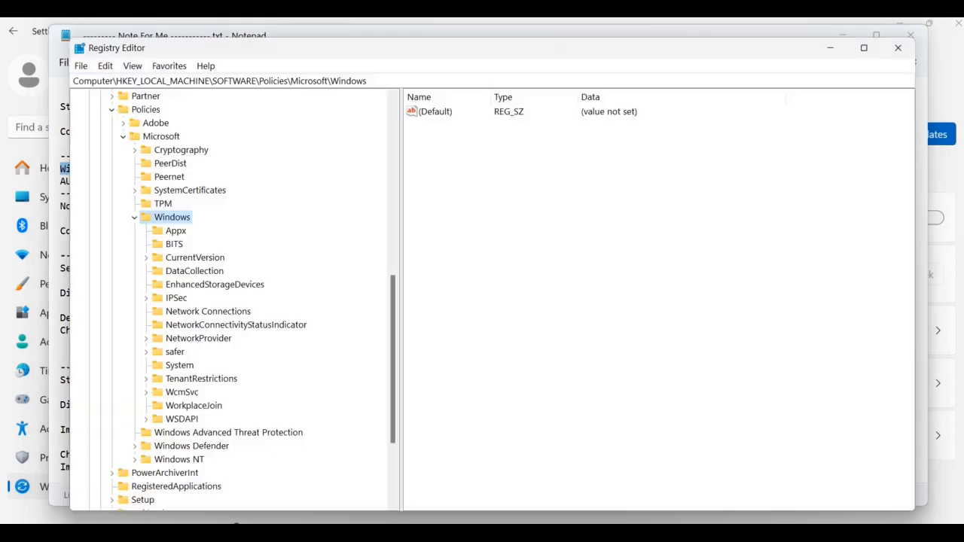
pyautogui.rightClick(187, 220)
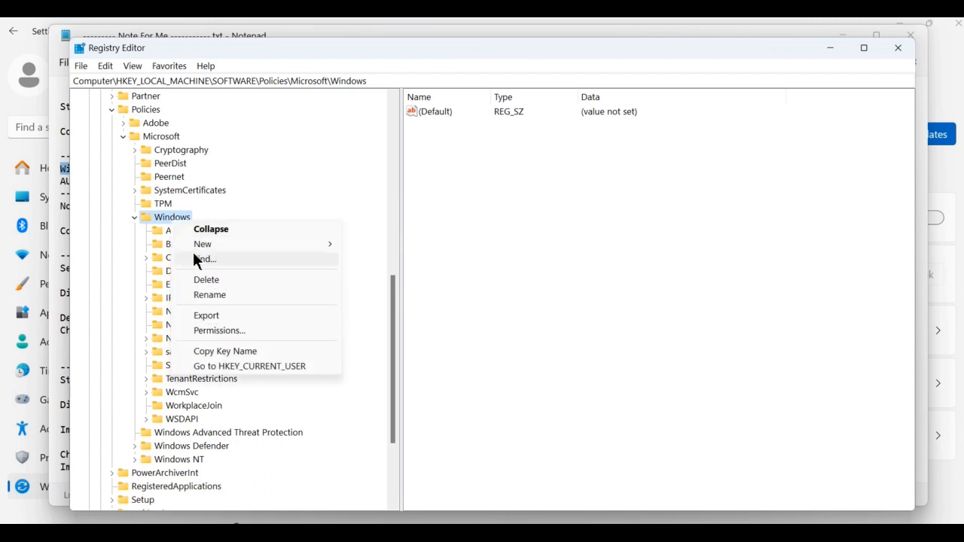
pyautogui.moveTo(203, 249)
pyautogui.click(382, 245)
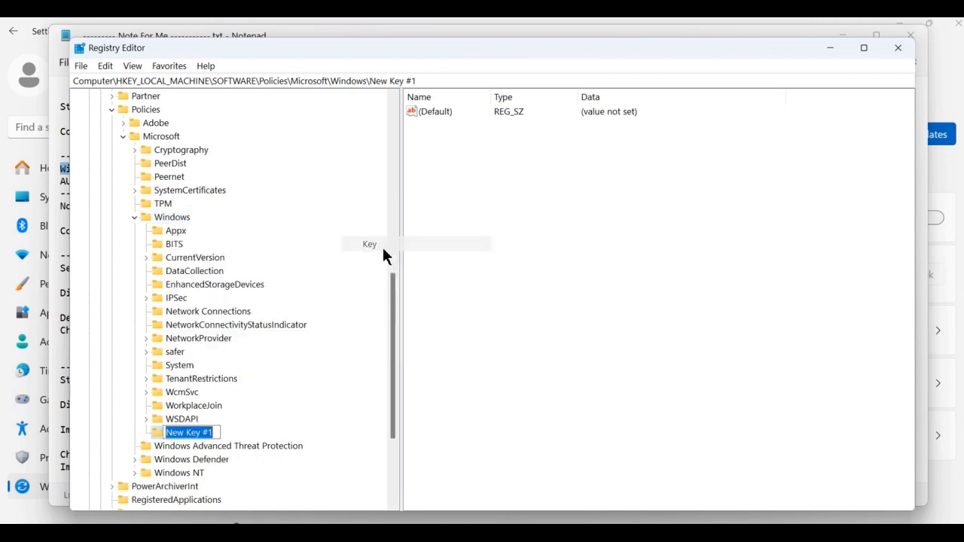
pyautogui.hotkey('ctrl', 'v')
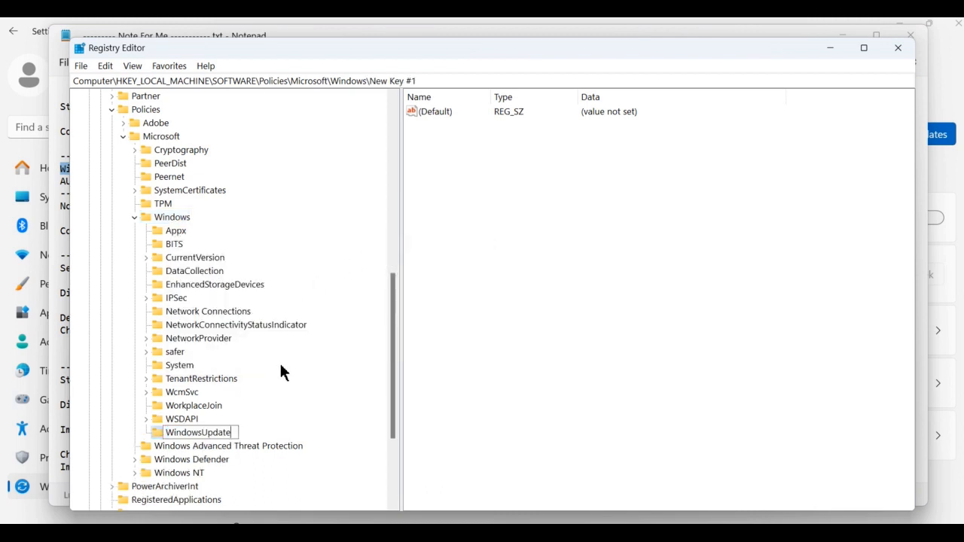
pyautogui.press('Return')
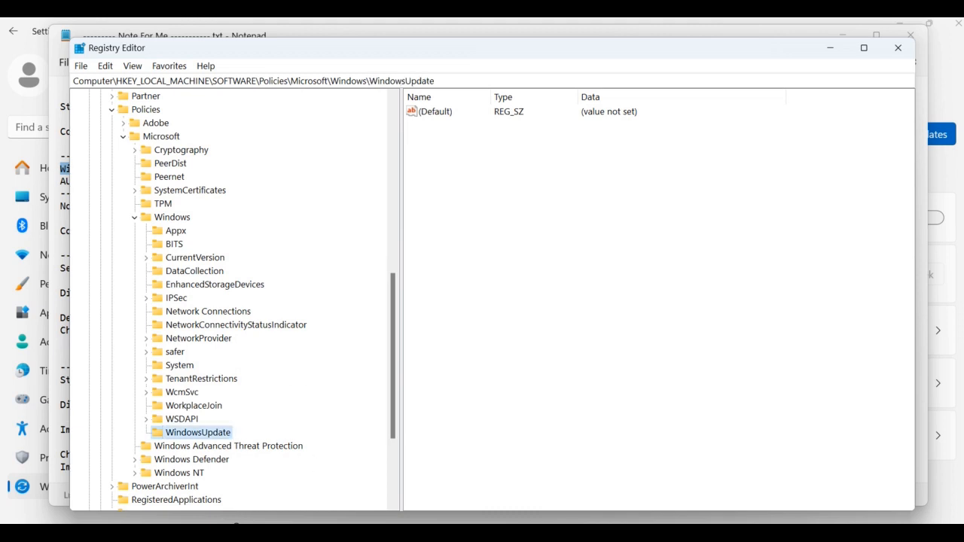
pyautogui.moveTo(652, 533)
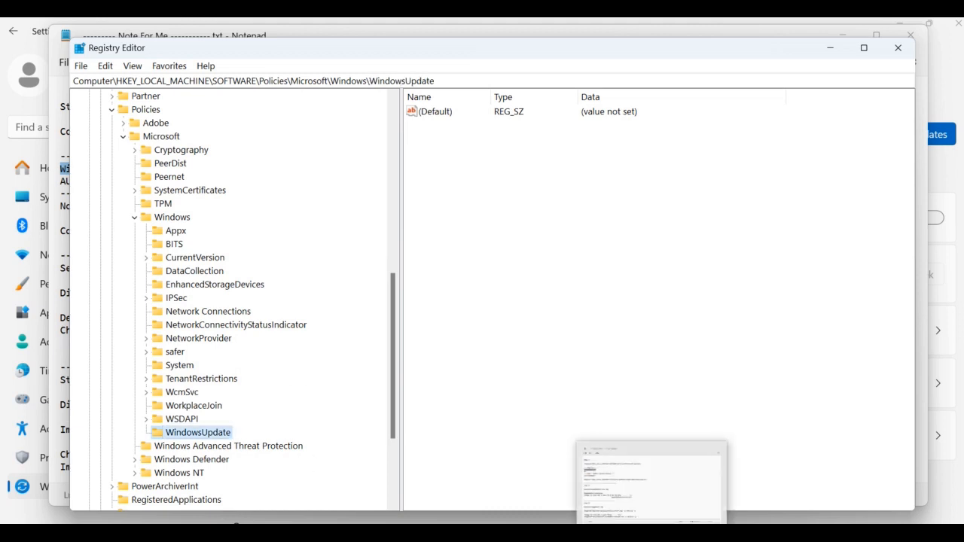
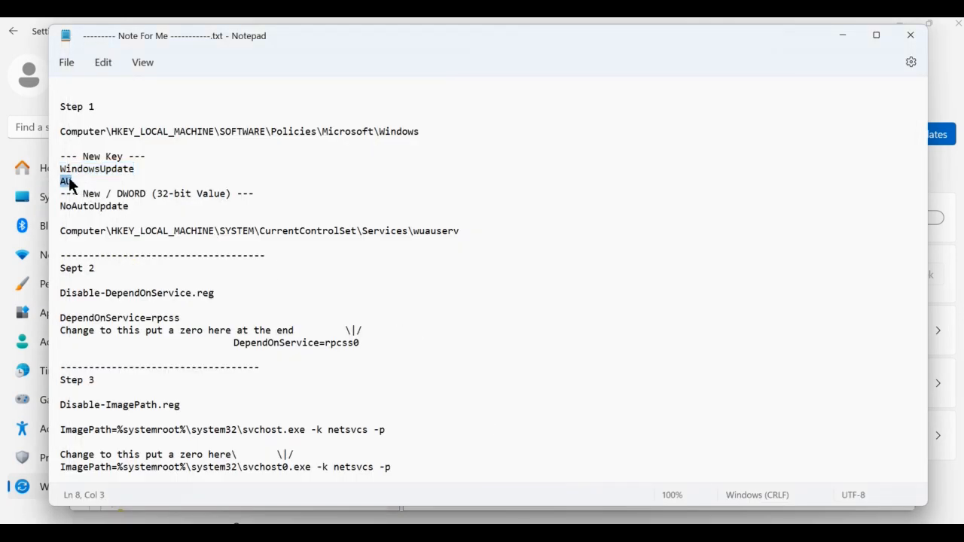
# - Copy AU from the notes file and create a new key named AU under the WindowsUpdate key
pyautogui.rightClick(69, 182)
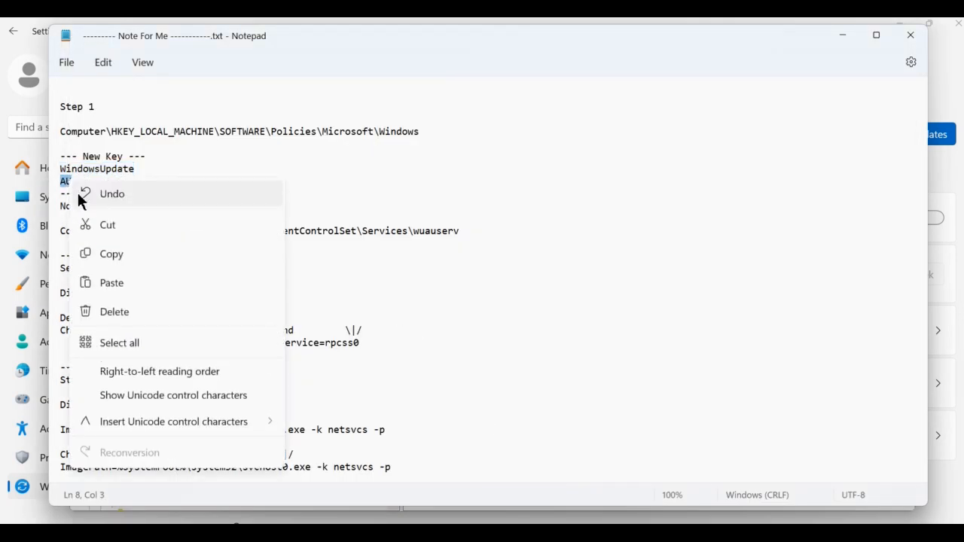
pyautogui.click(135, 254)
pyautogui.click(573, 532)
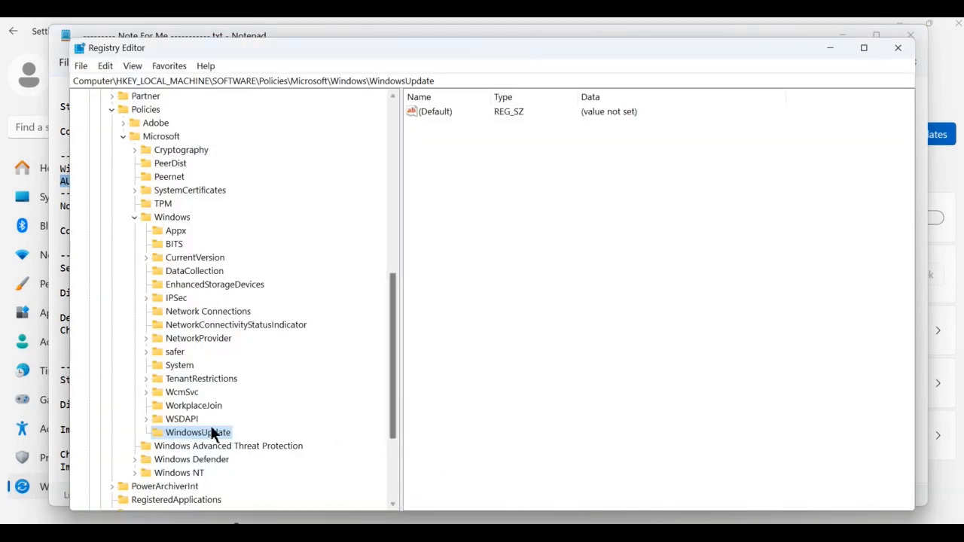
pyautogui.rightClick(223, 438)
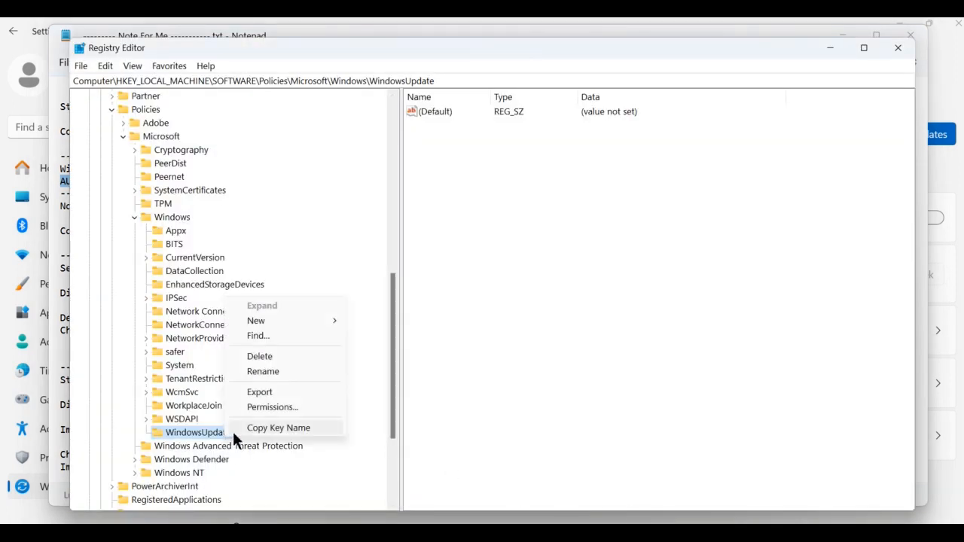
pyautogui.moveTo(297, 320)
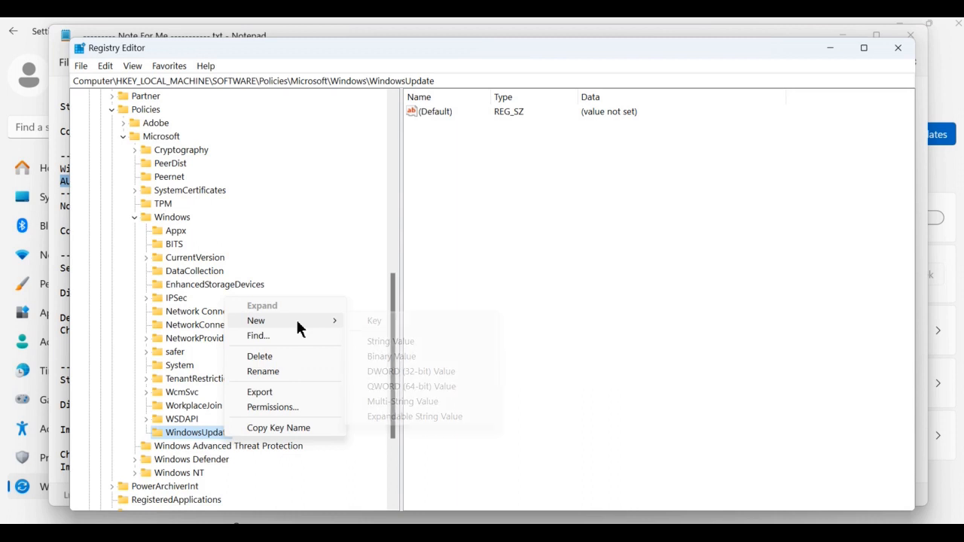
pyautogui.click(390, 323)
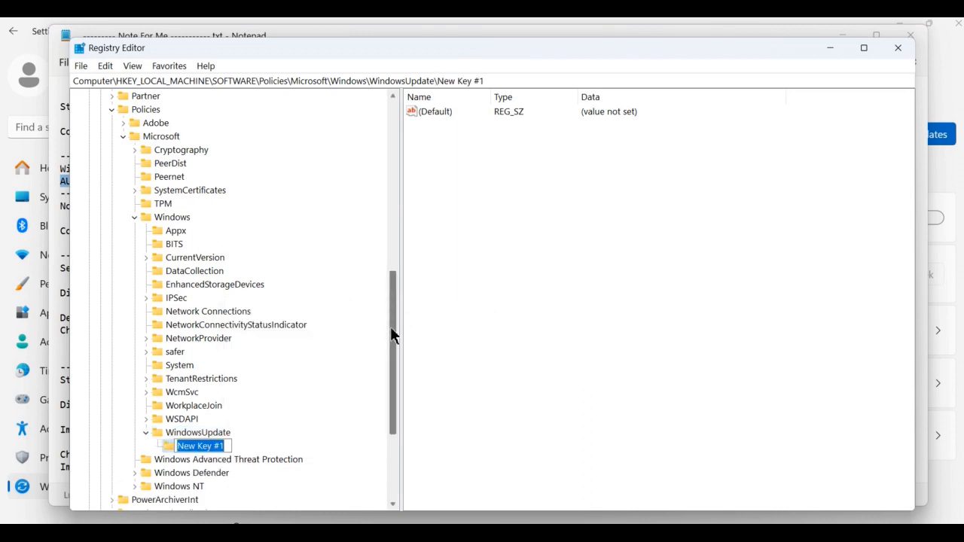
pyautogui.write('AU')
pyautogui.press('Return')
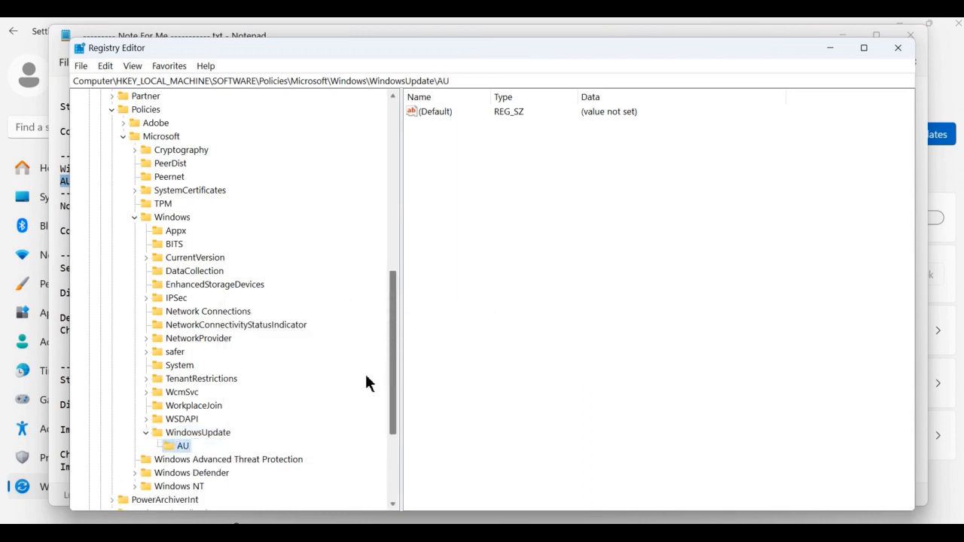
pyautogui.rightClick(532, 301)
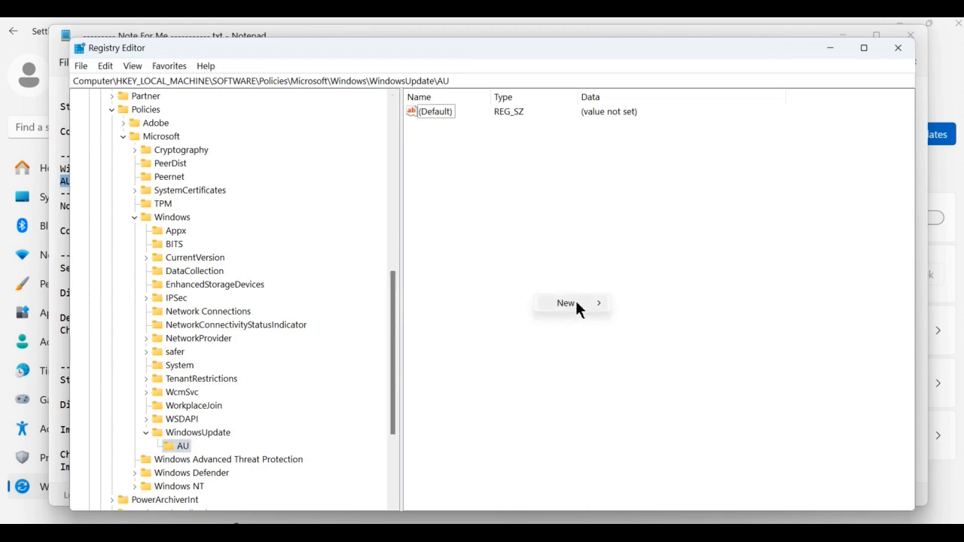
pyautogui.moveTo(575, 298)
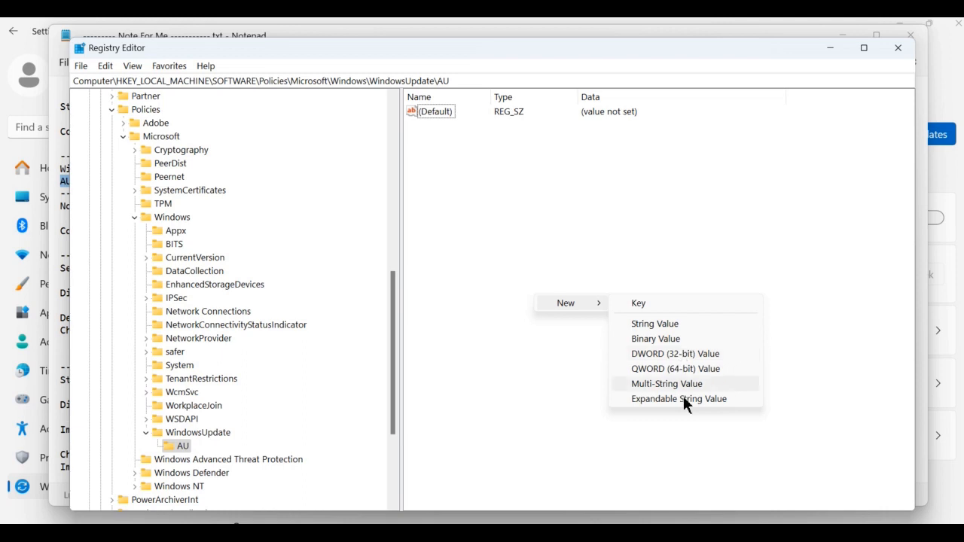
pyautogui.click(652, 533)
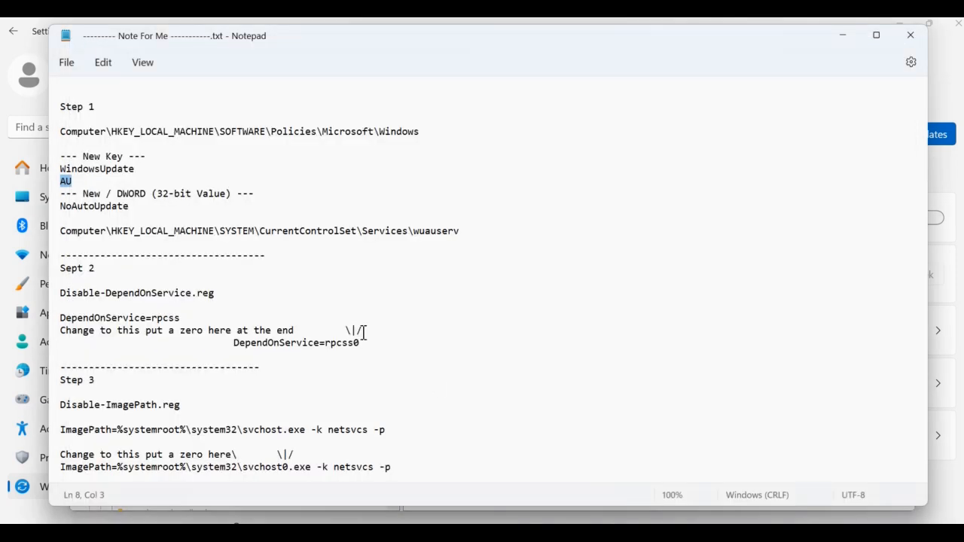
# - Copy the value name NoAutoUpdate from the notes file
pyautogui.click(130, 207)
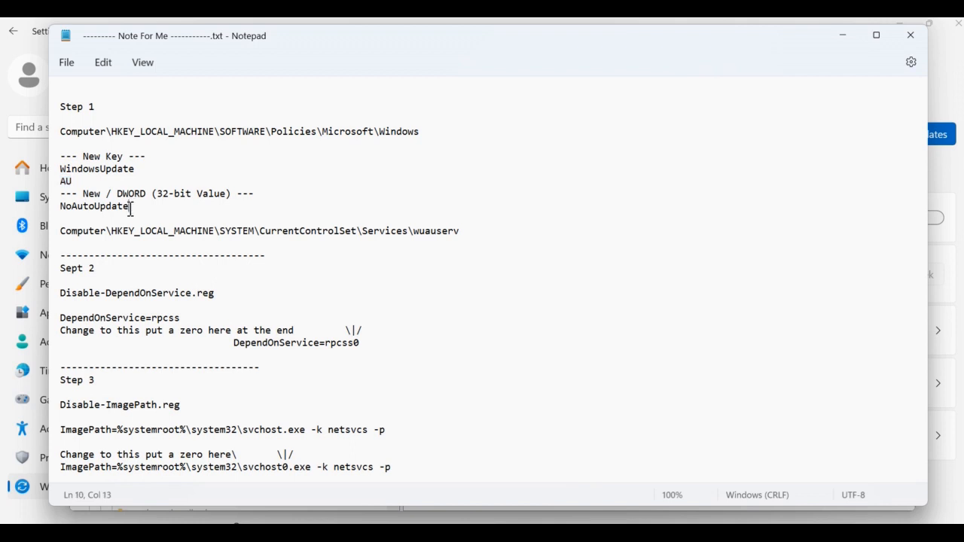
pyautogui.keyDown('shift'); pyautogui.click(70, 213); pyautogui.keyUp('shift')
pyautogui.keyDown('shift'); pyautogui.click(61, 206); pyautogui.keyUp('shift')
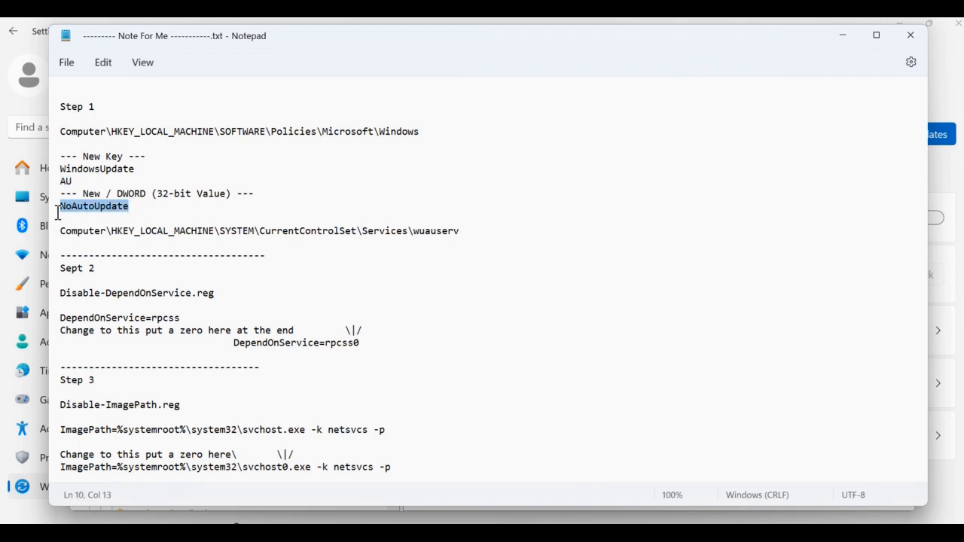
pyautogui.rightClick(70, 205)
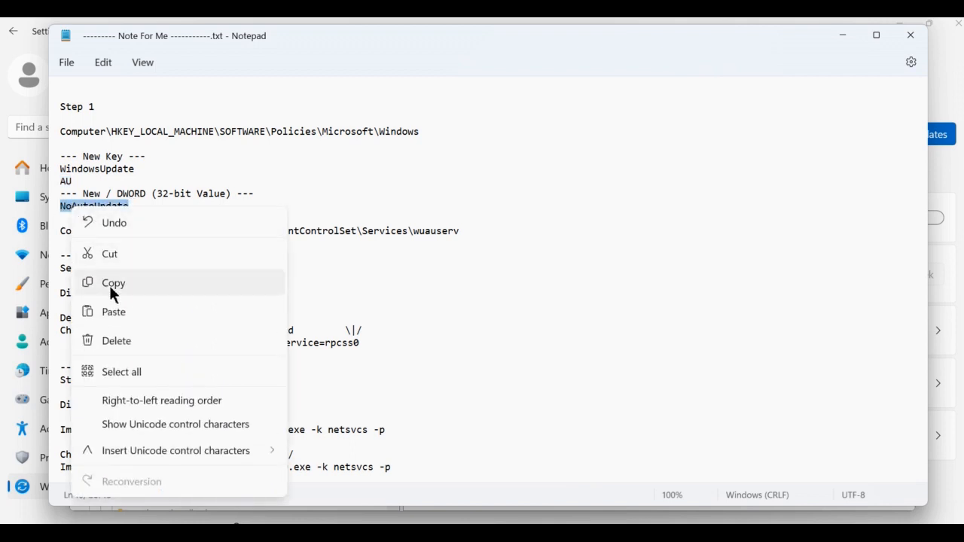
pyautogui.click(110, 283)
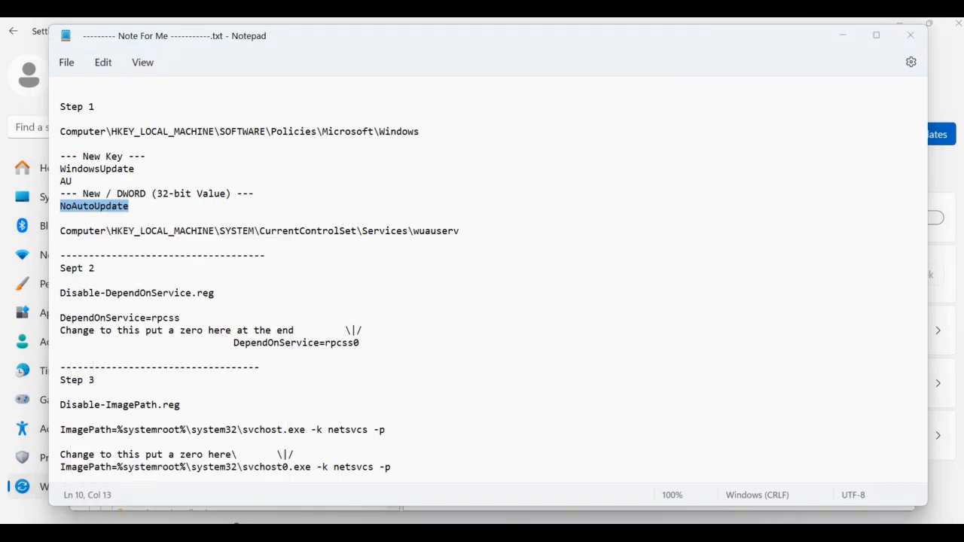
# - Create a DWORD (32-bit) value named NoAutoUpdate in the AU key and set its value data to 1
pyautogui.hotkey('alt', 'Tab')
pyautogui.rightClick(609, 283)
pyautogui.moveTo(673, 299)
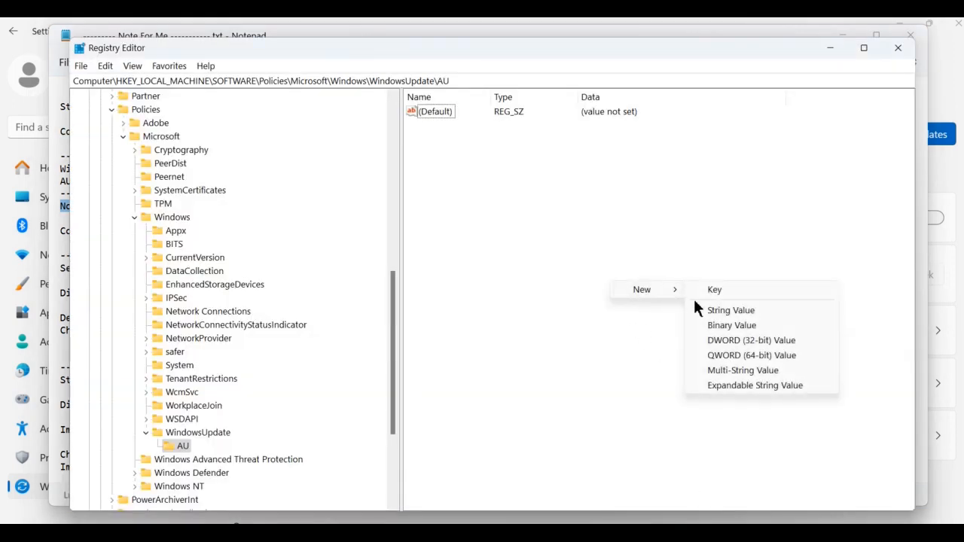
pyautogui.click(770, 340)
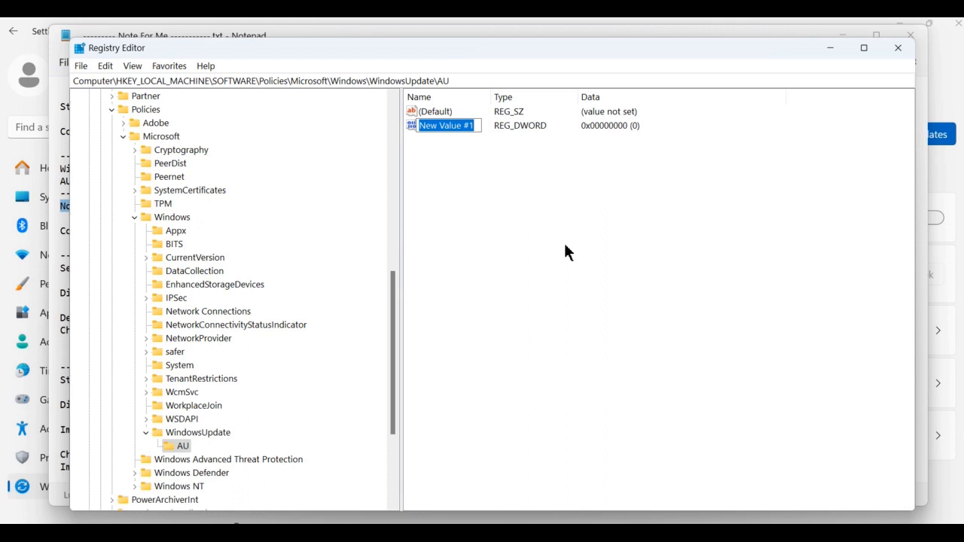
pyautogui.hotkey('ctrl', 'v')
pyautogui.press('Return')
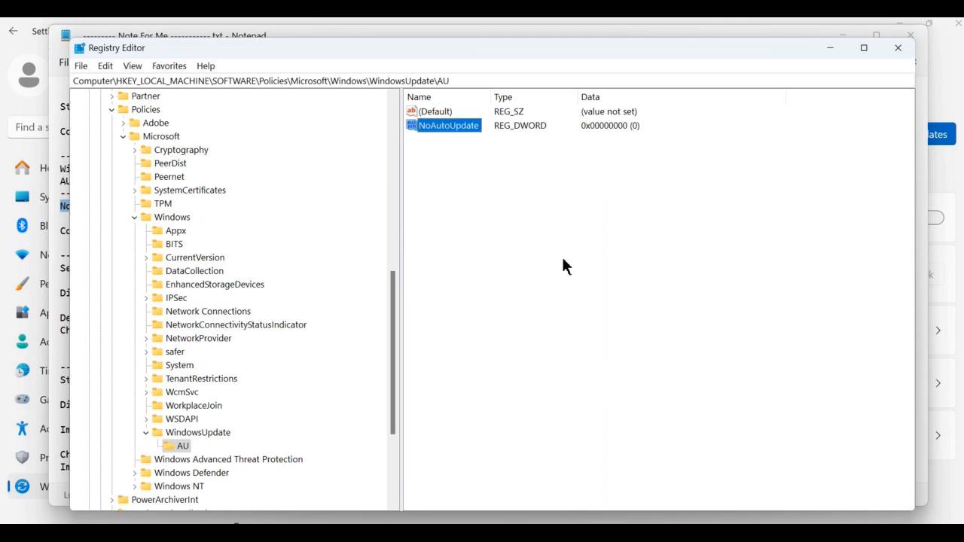
pyautogui.press('Return')
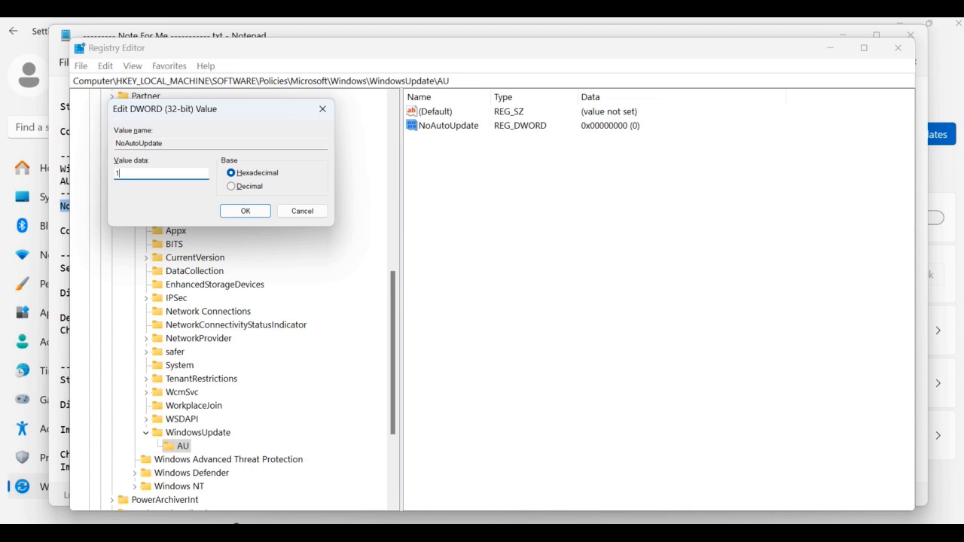
pyautogui.moveTo(225, 116); pyautogui.dragTo(491, 275)
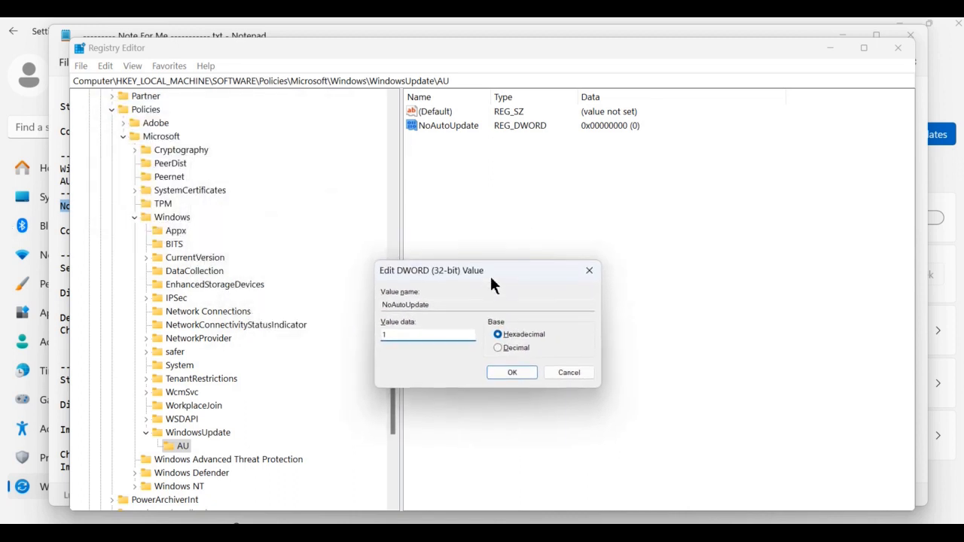
pyautogui.click(503, 371)
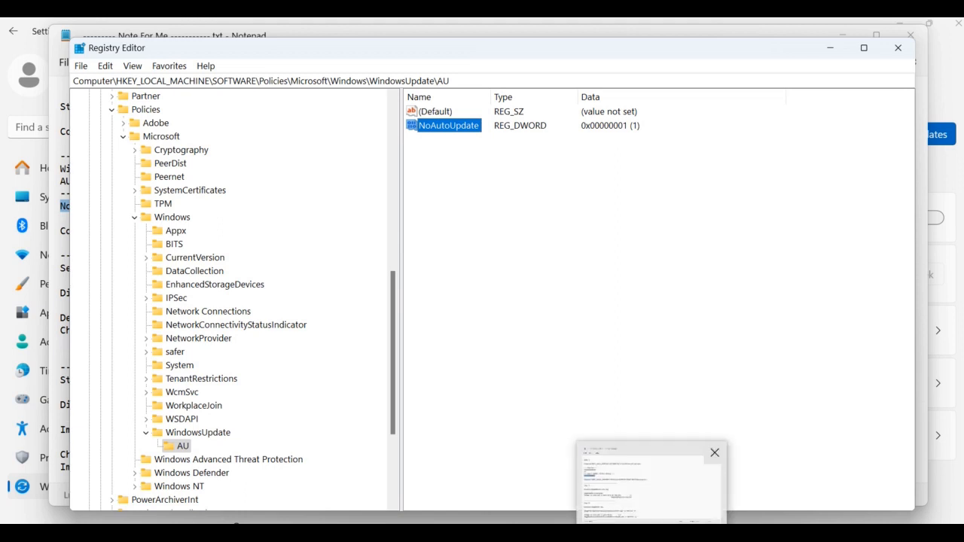
# - Review the remaining instructions in the notes file
pyautogui.click(653, 533)
pyautogui.scroll(-2, 115, 174)
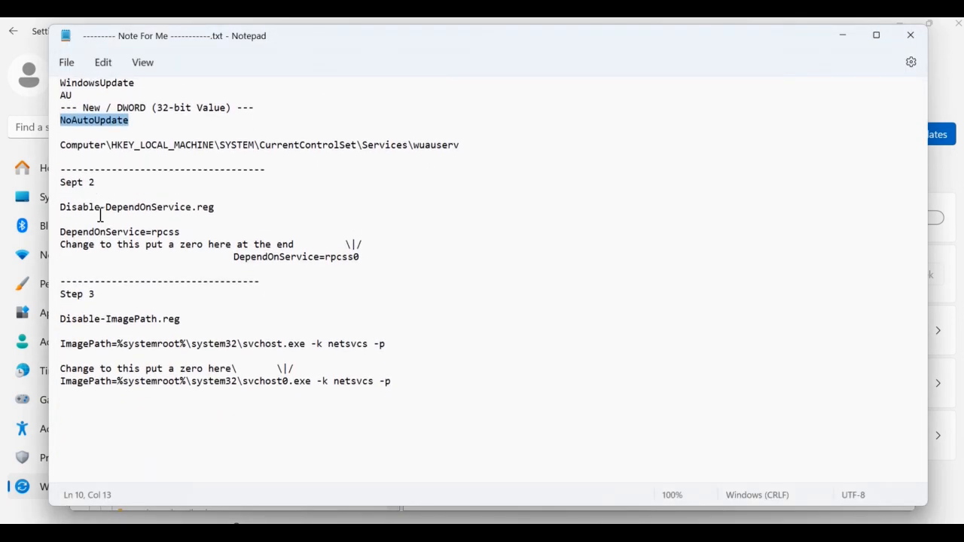
pyautogui.scroll(2, 100, 219)
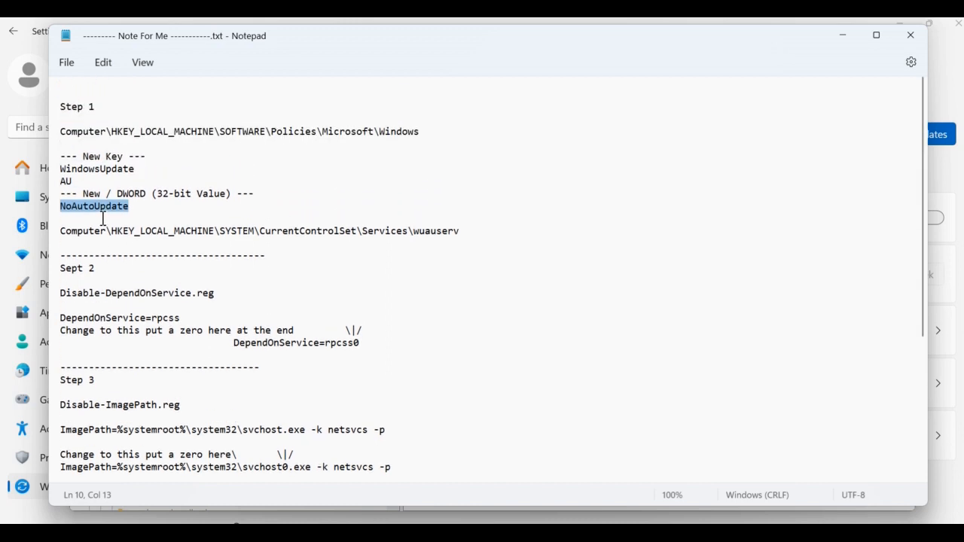
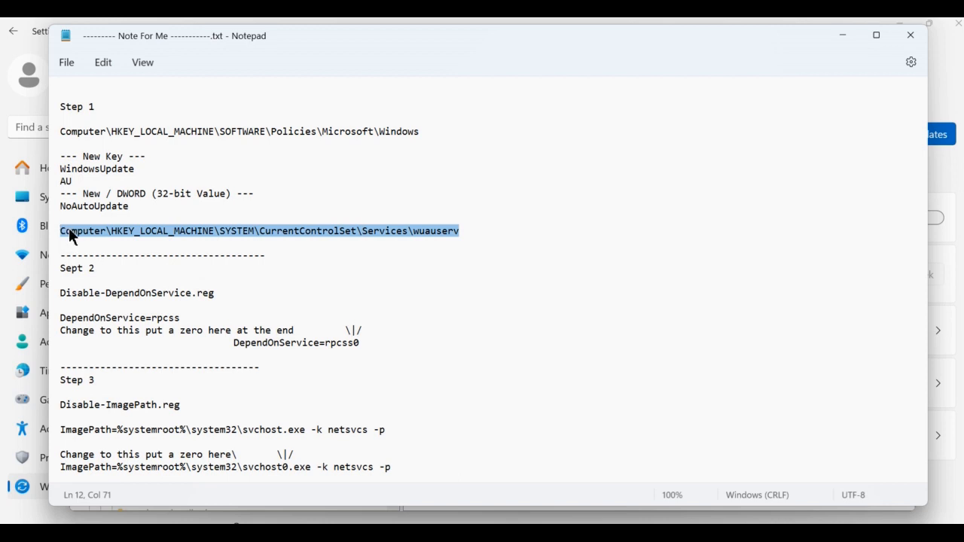
# - Copy the wuauserv service path from the notes file and navigate to it in Registry Editor
pyautogui.rightClick(69, 228)
pyautogui.click(111, 313)
pyautogui.click(438, 305)
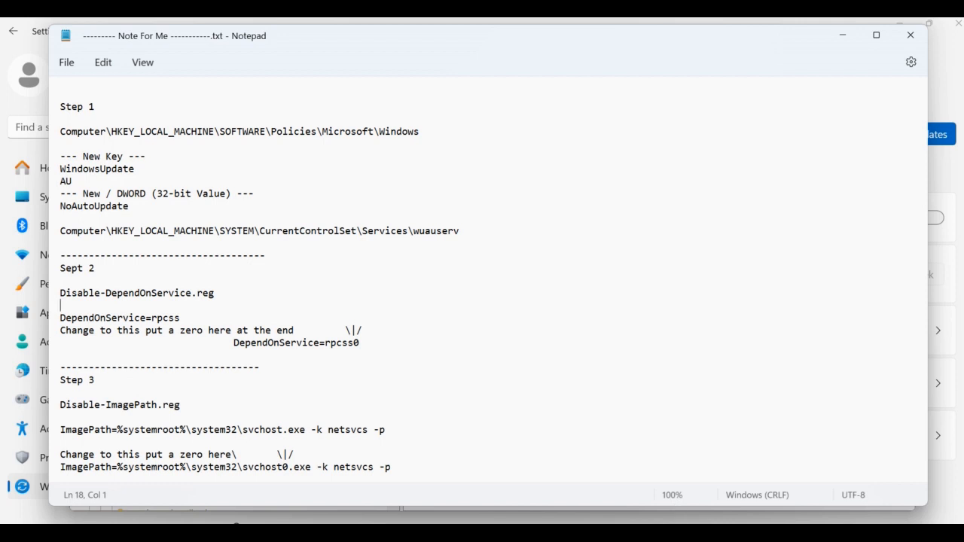
pyautogui.click(680, 532)
pyautogui.moveTo(491, 80); pyautogui.dragTo(36, 66)
pyautogui.hotkey('ctrl', 'v')
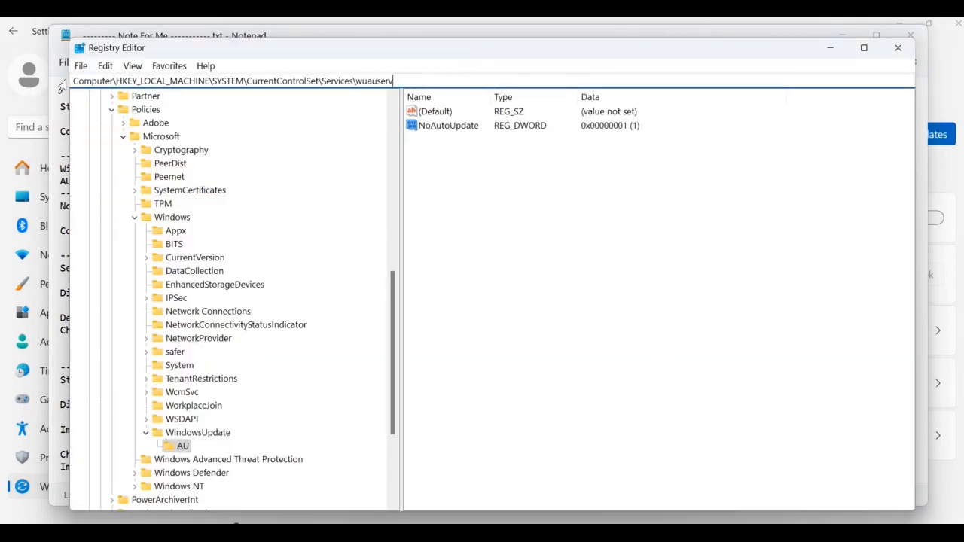
pyautogui.press('Return')
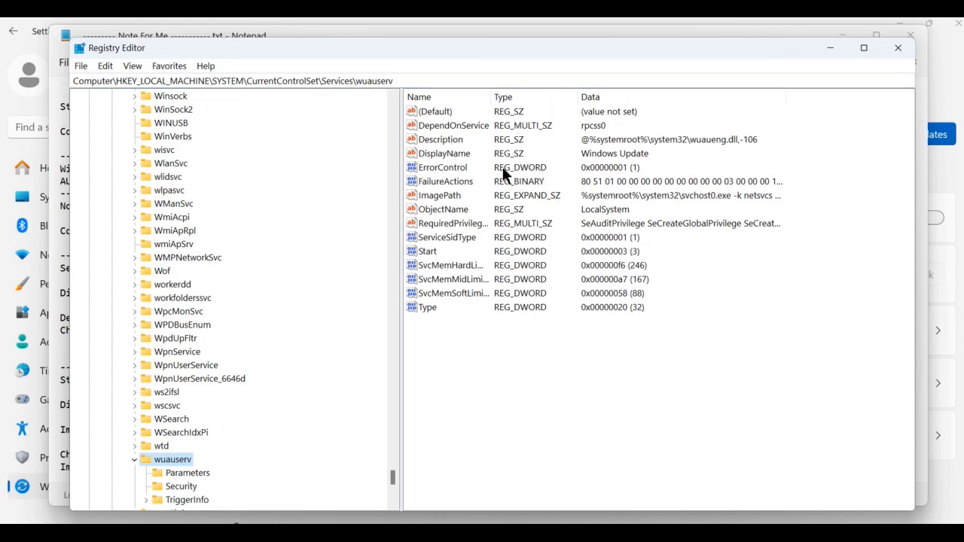
# - Consult the notes, then set the DependOnService value's data to rpcss0 in the wuauserv key
pyautogui.hotkey('alt', 'Tab')
pyautogui.scroll(-4, 187, 317)
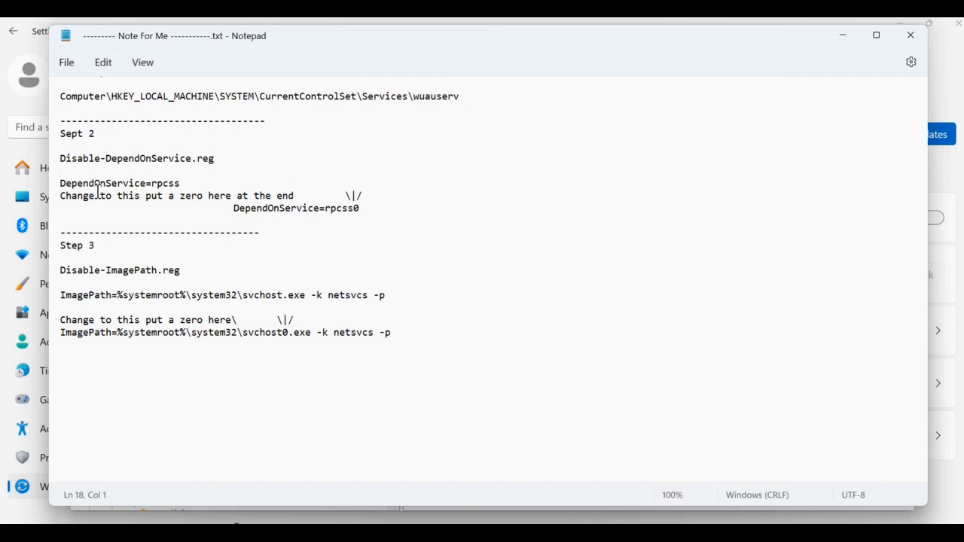
pyautogui.hotkey('alt', 'Tab')
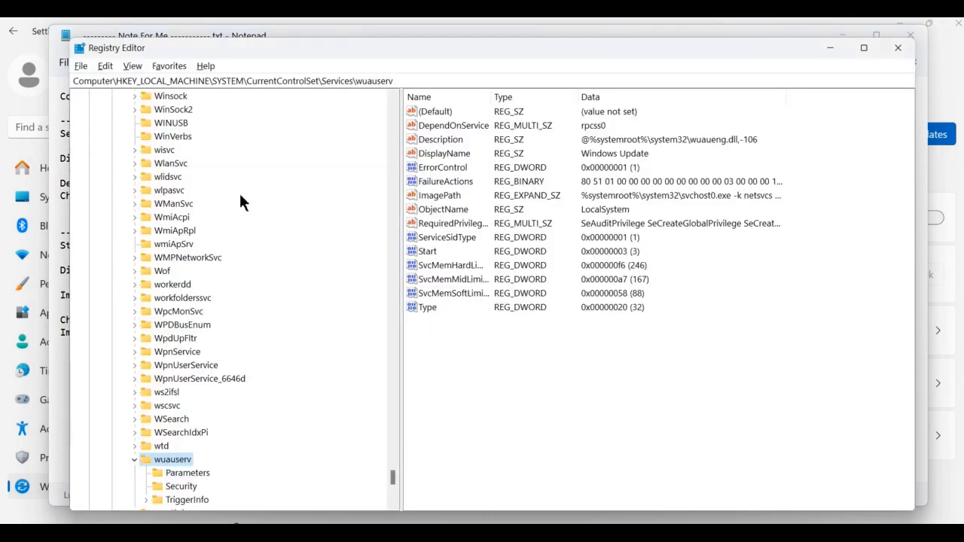
pyautogui.click(453, 125)
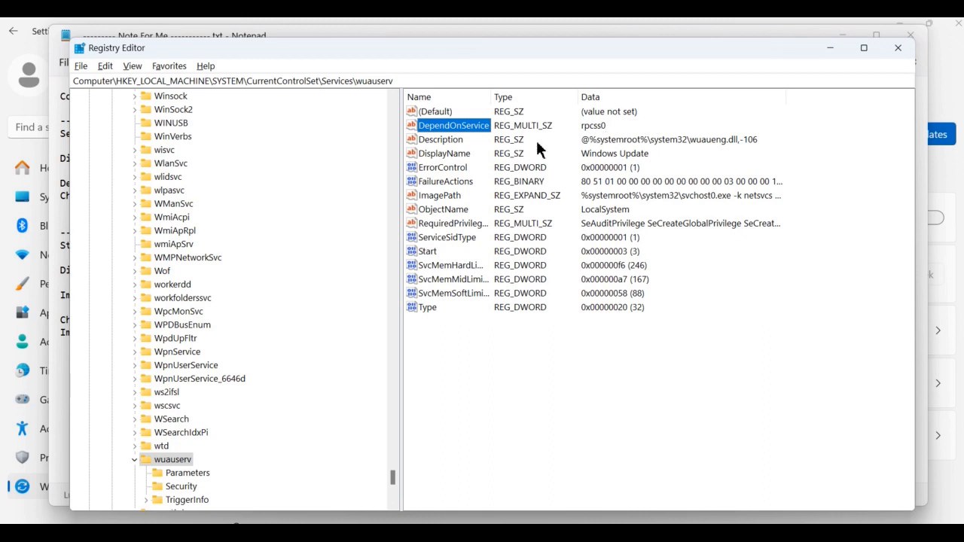
pyautogui.doubleClick(425, 132)
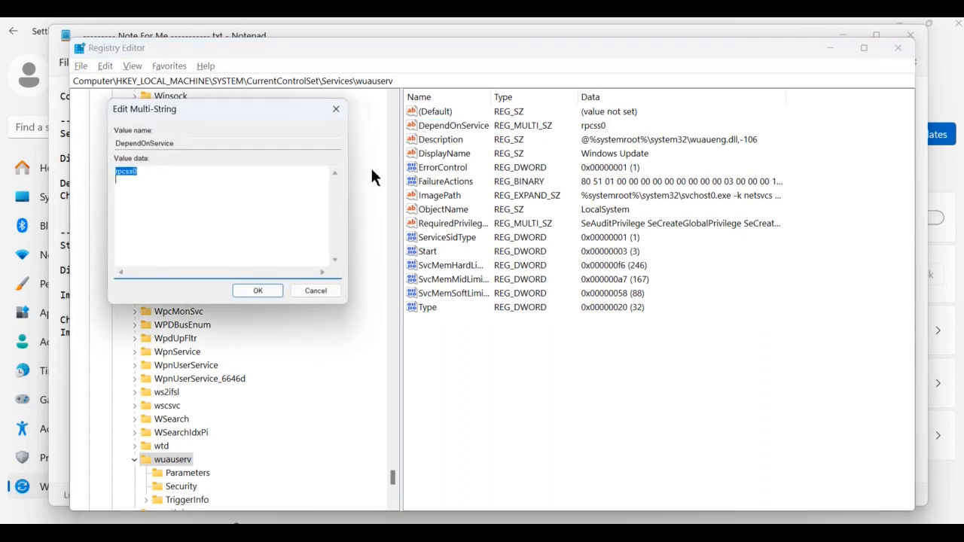
pyautogui.click(254, 177)
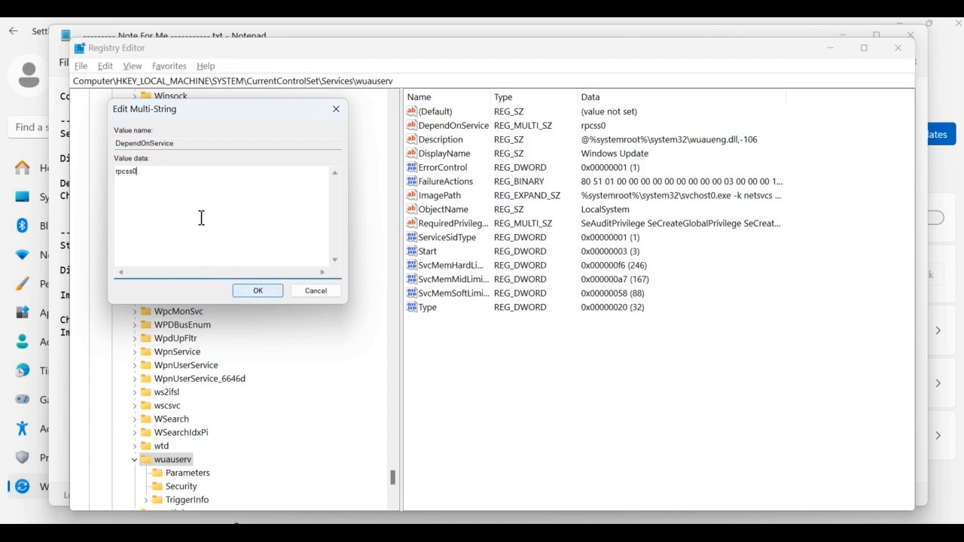
pyautogui.press('BackSpace')
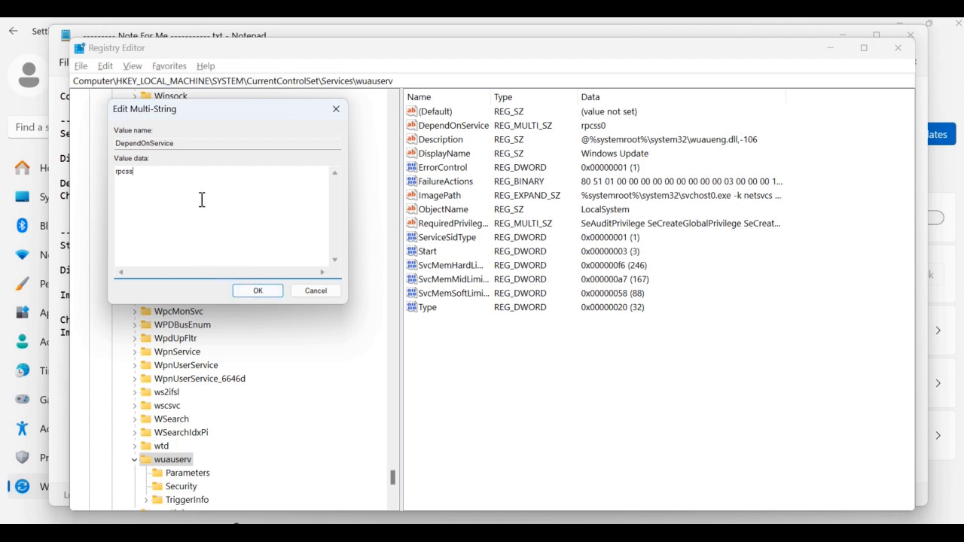
pyautogui.write('0')
pyautogui.click(248, 294)
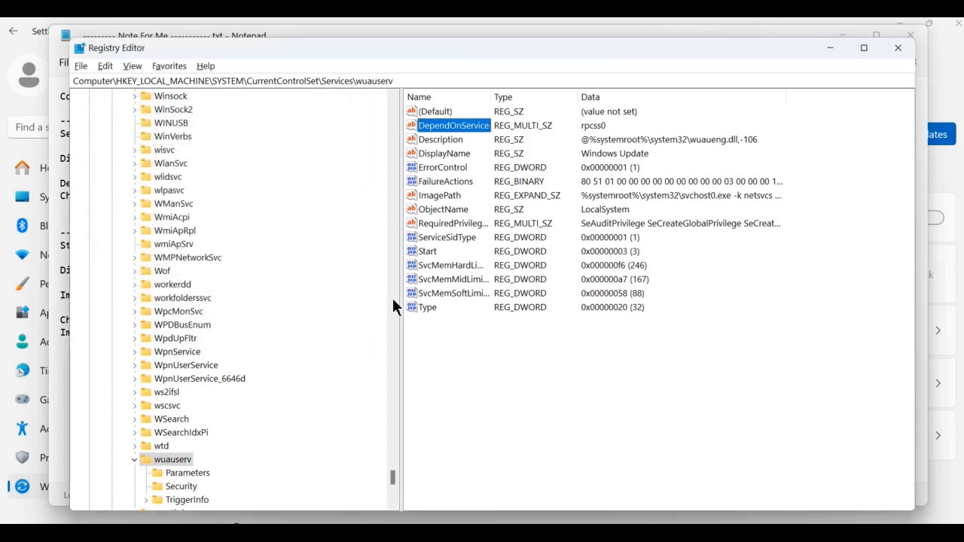
# - Select the ImagePath value and check the notes' Step 3 instructions for its new data
pyautogui.click(434, 196)
pyautogui.hotkey('alt', 'Tab')
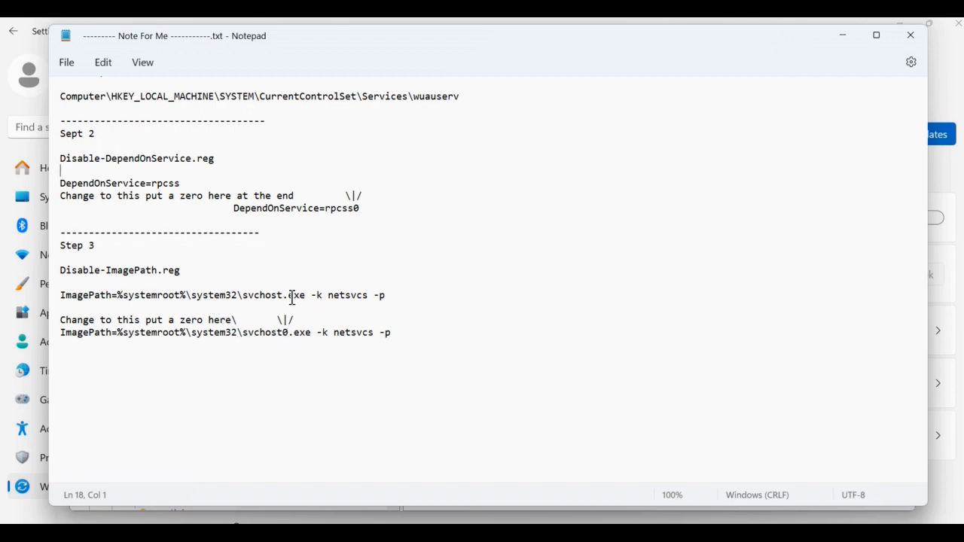
pyautogui.hotkey('alt', 'Tab')
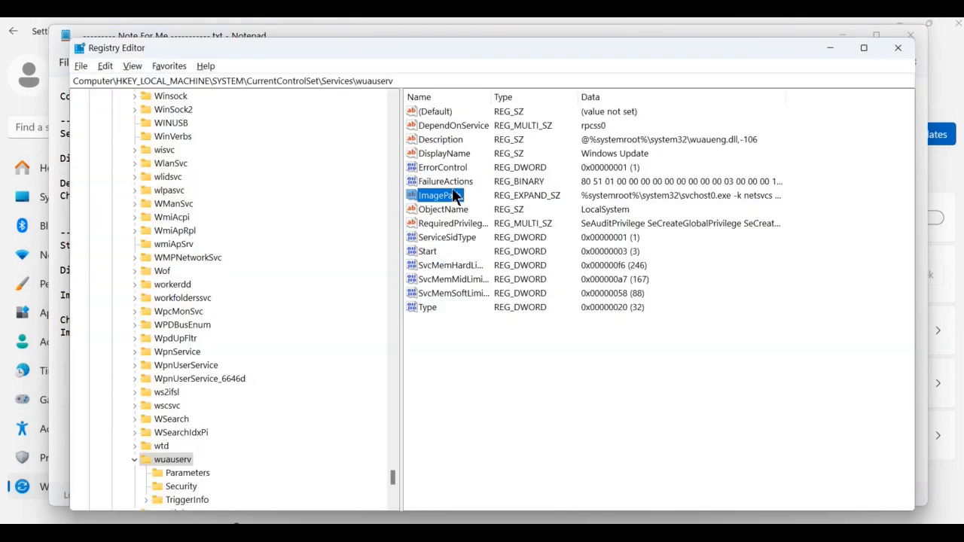
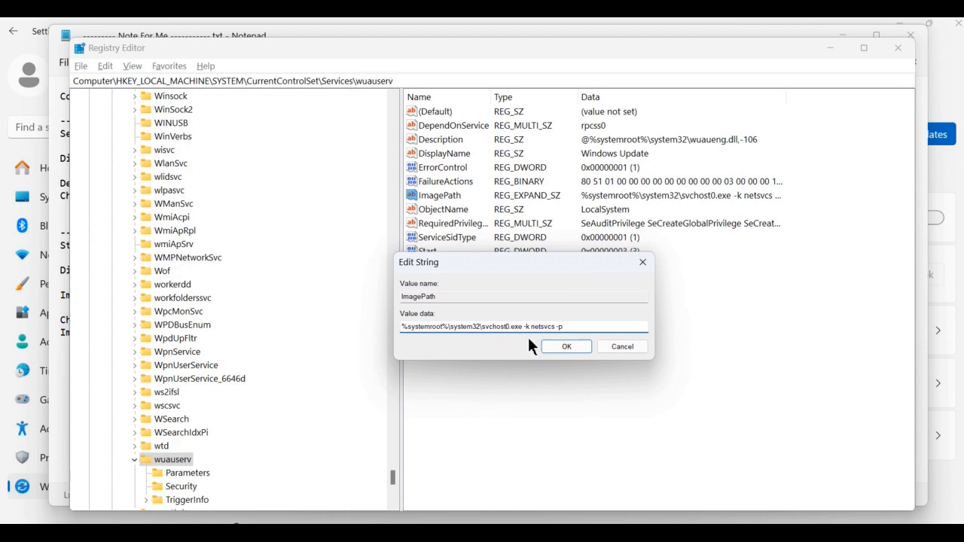
# - Confirm the ImagePath value's data as %systemroot%\system32\svchost0.exe -k netsvcs -p
pyautogui.click(584, 354)
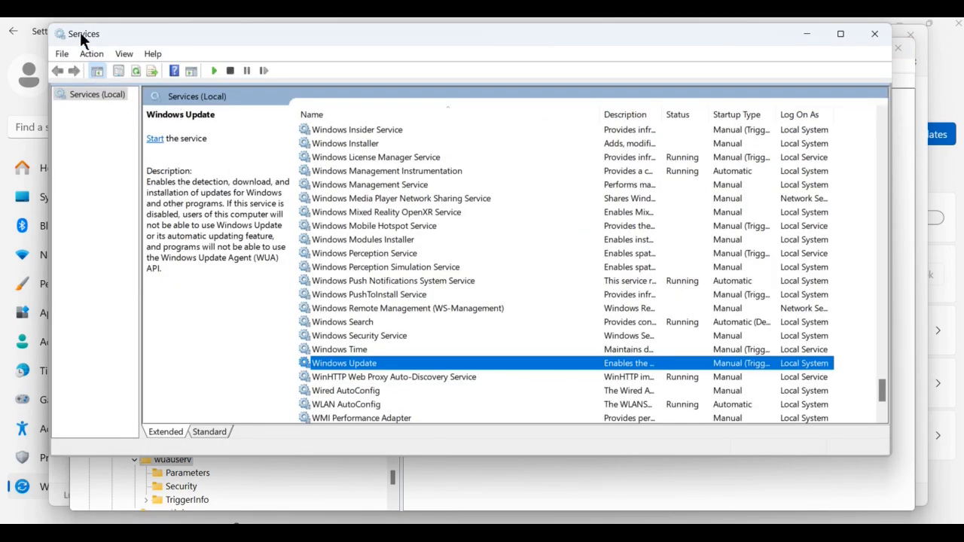
# - Open the Windows Update service's properties, set its startup type to Disabled and stop the service
pyautogui.doubleClick(438, 367)
pyautogui.click(459, 260)
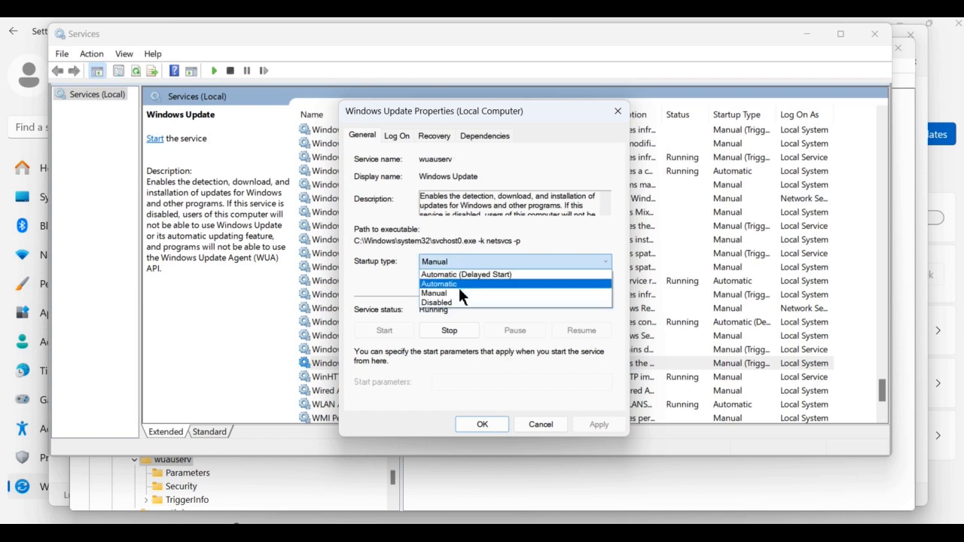
pyautogui.click(451, 304)
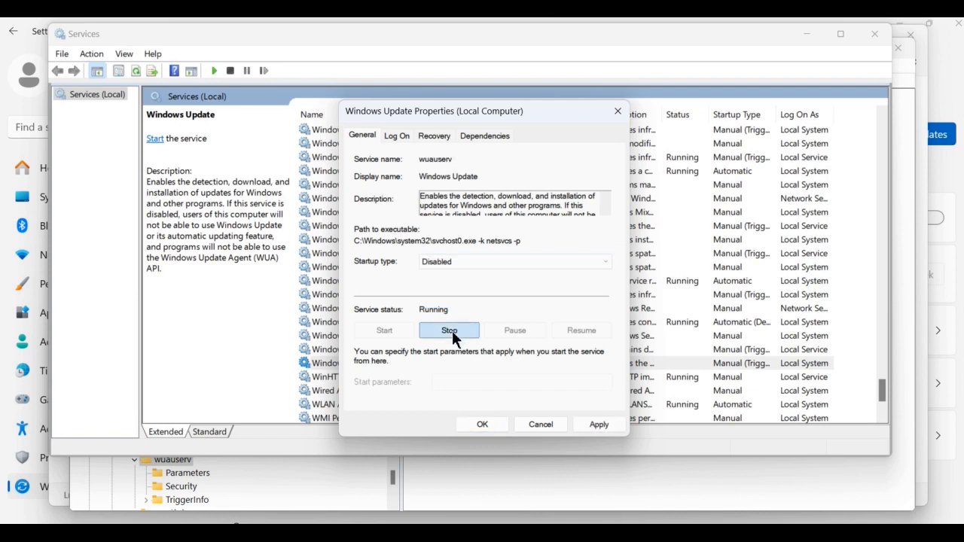
pyautogui.click(450, 331)
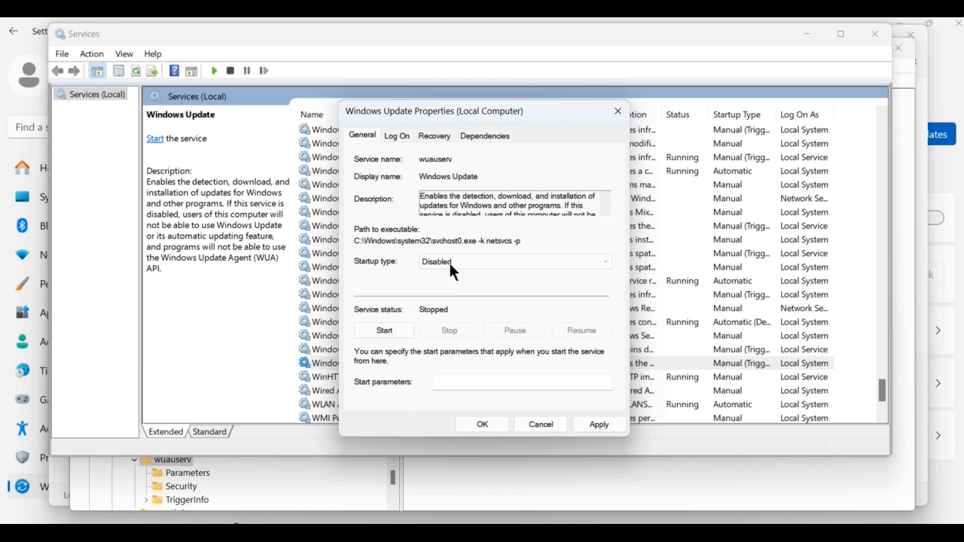
# - Switch the service's first-failure recovery action to Restart the Service and back to Take No Action
pyautogui.click(434, 138)
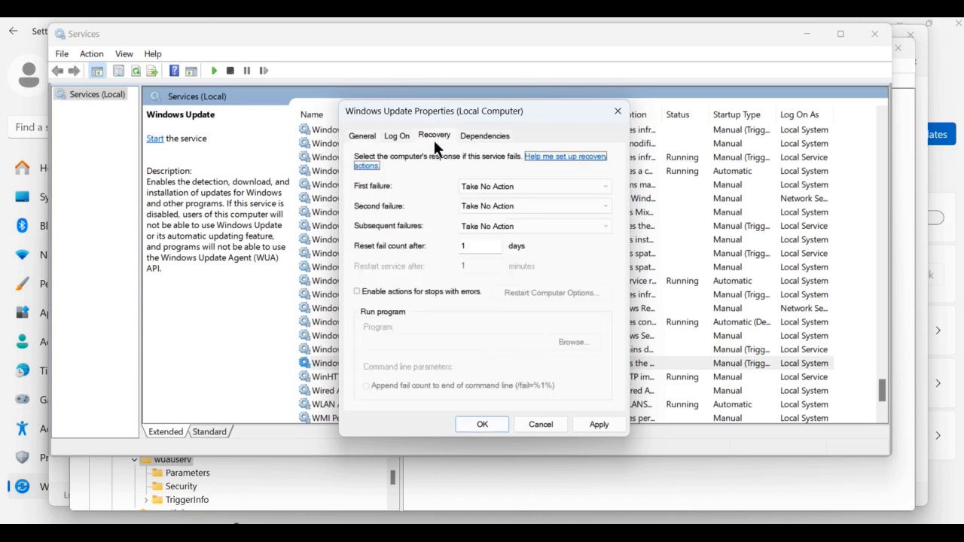
pyautogui.click(498, 189)
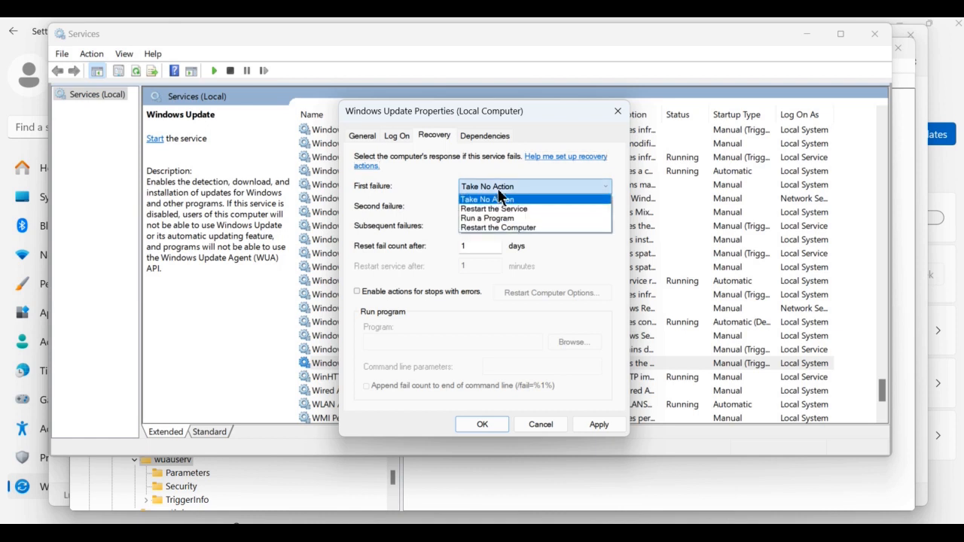
pyautogui.click(497, 200)
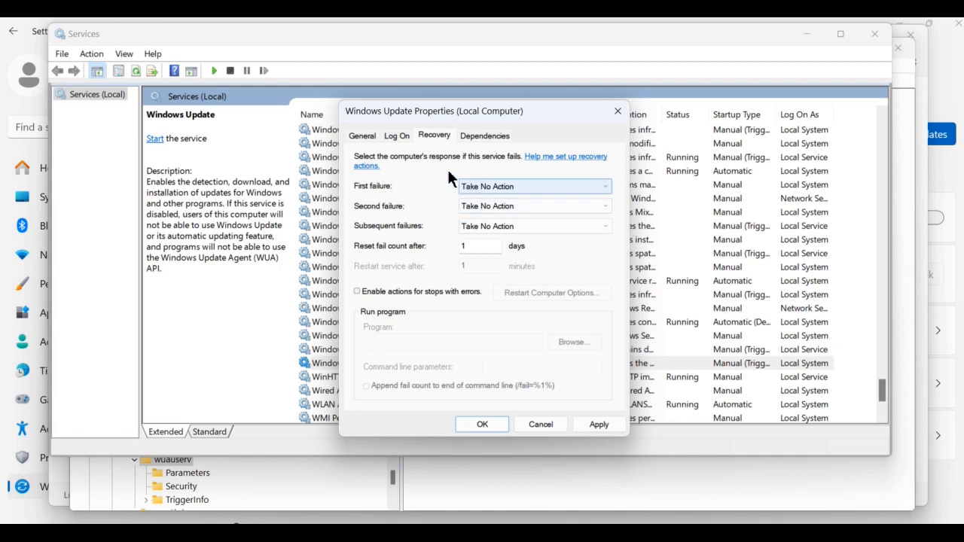
pyautogui.click(485, 187)
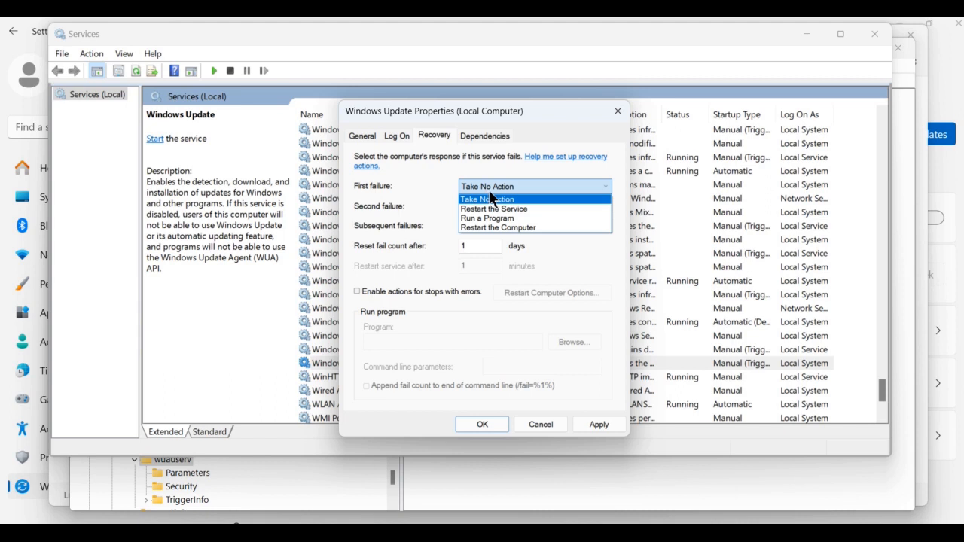
pyautogui.click(543, 209)
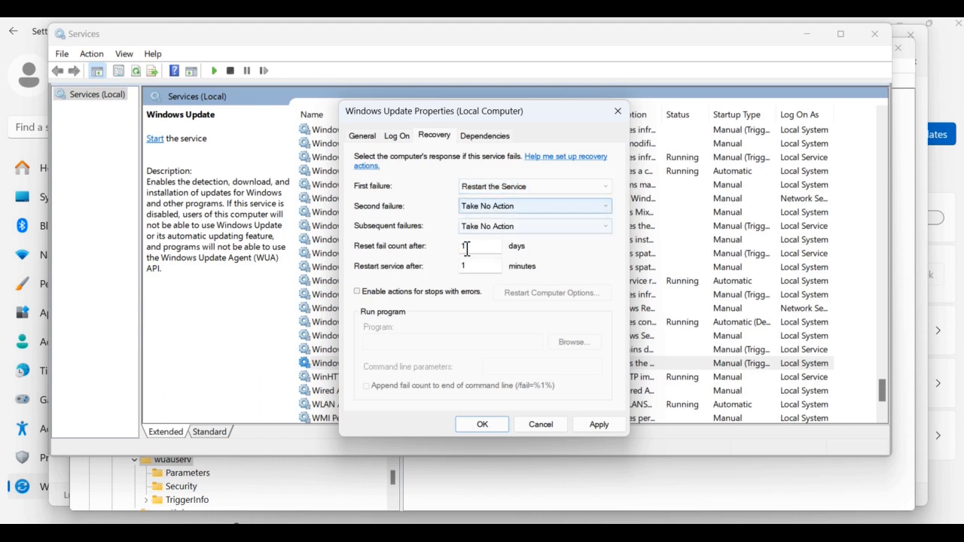
pyautogui.click(494, 190)
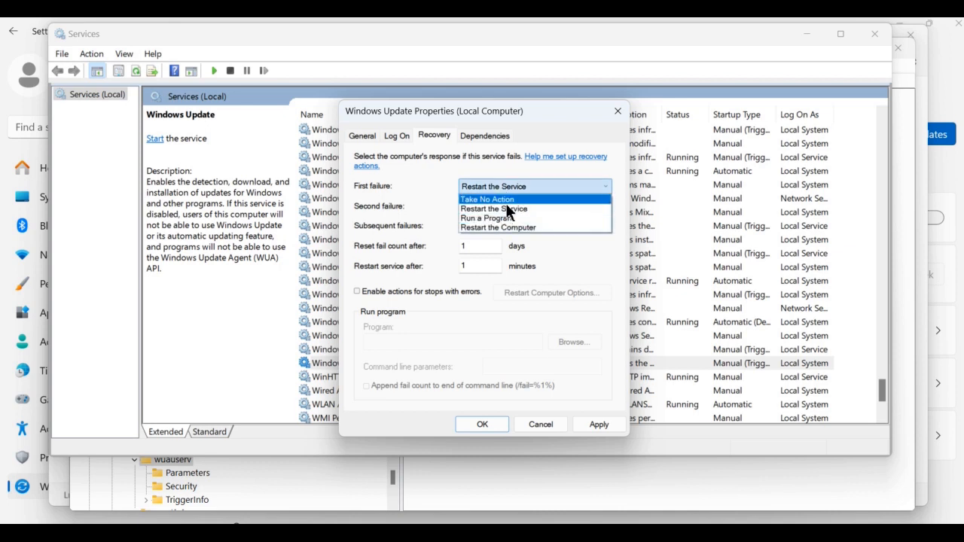
pyautogui.click(506, 200)
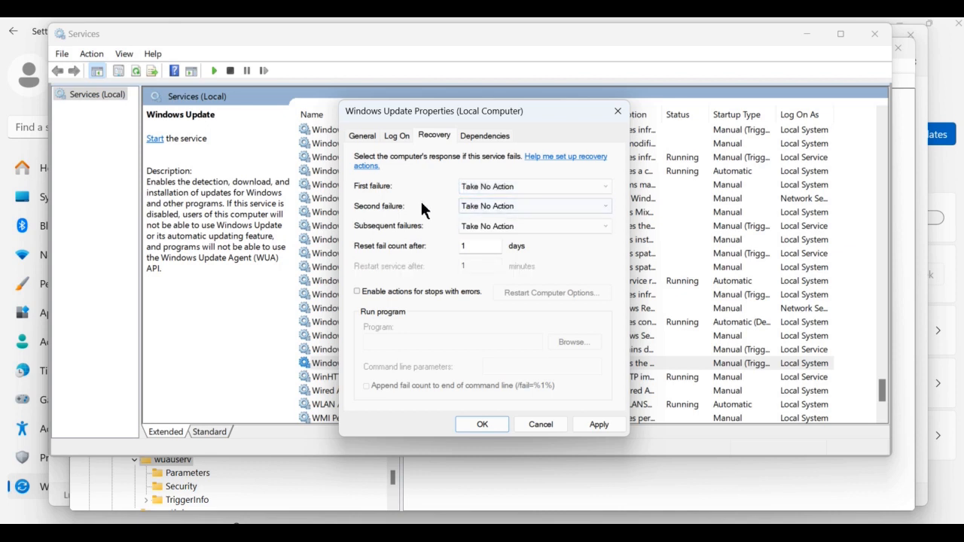
# - Apply the Windows Update service property changes and close its properties dialog
pyautogui.click(368, 138)
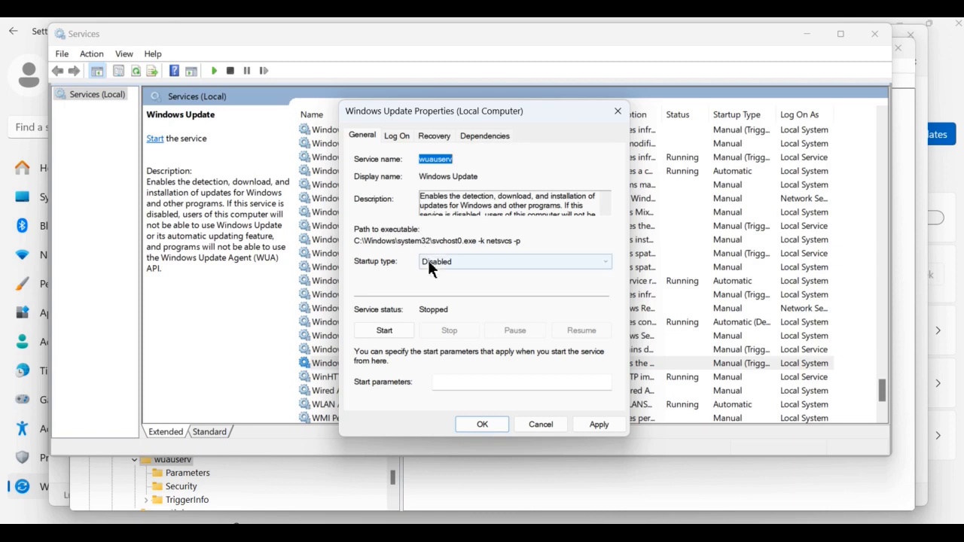
pyautogui.click(596, 423)
pyautogui.click(482, 424)
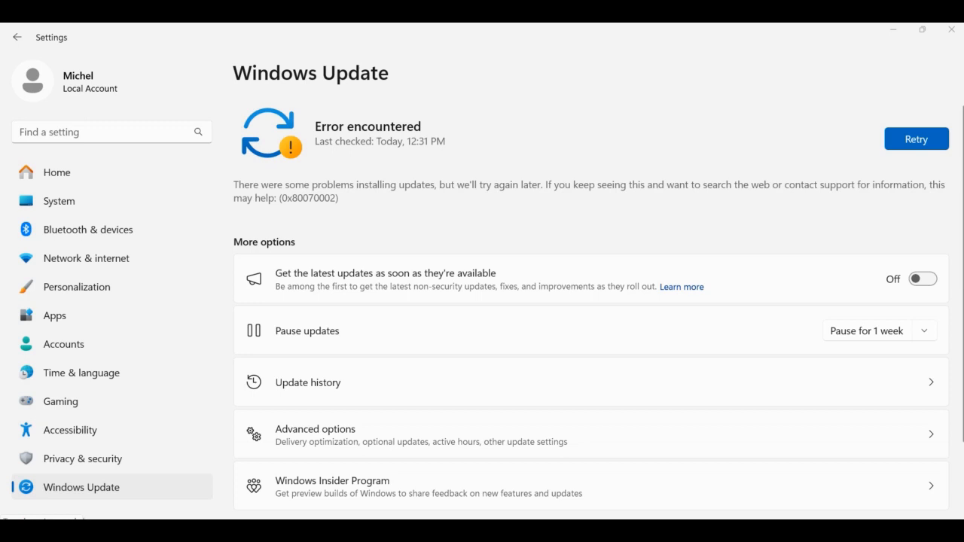
# - Search for group and open Edit group policy
pyautogui.click(49, 530)
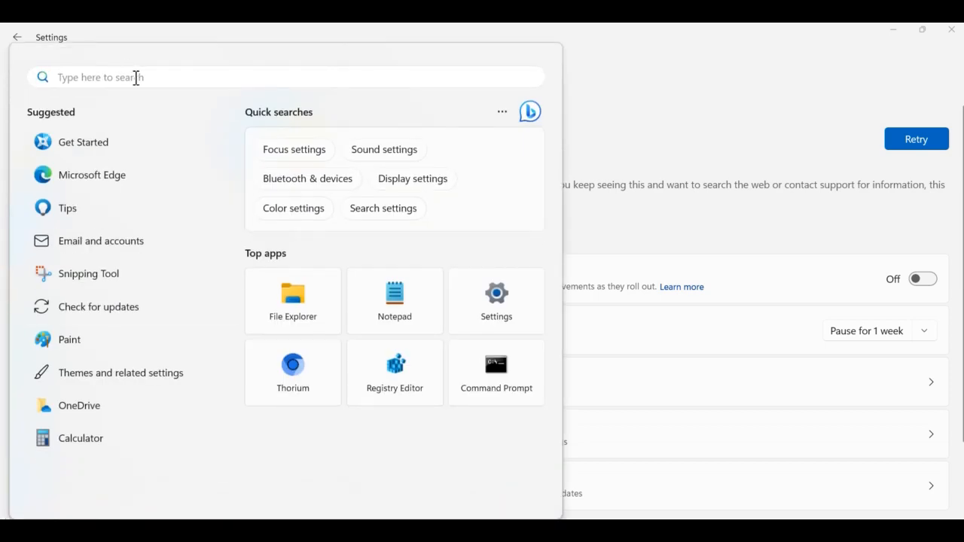
pyautogui.write('group')
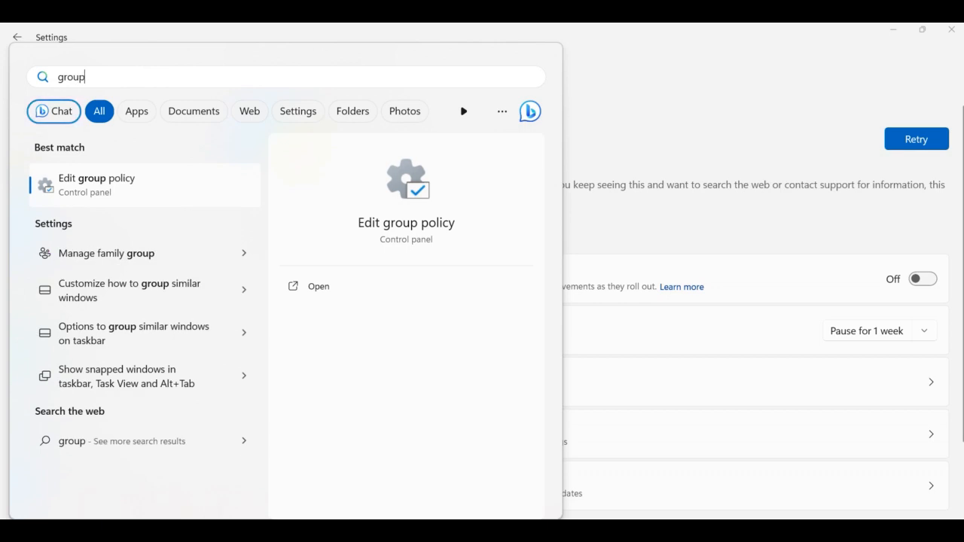
pyautogui.click(109, 187)
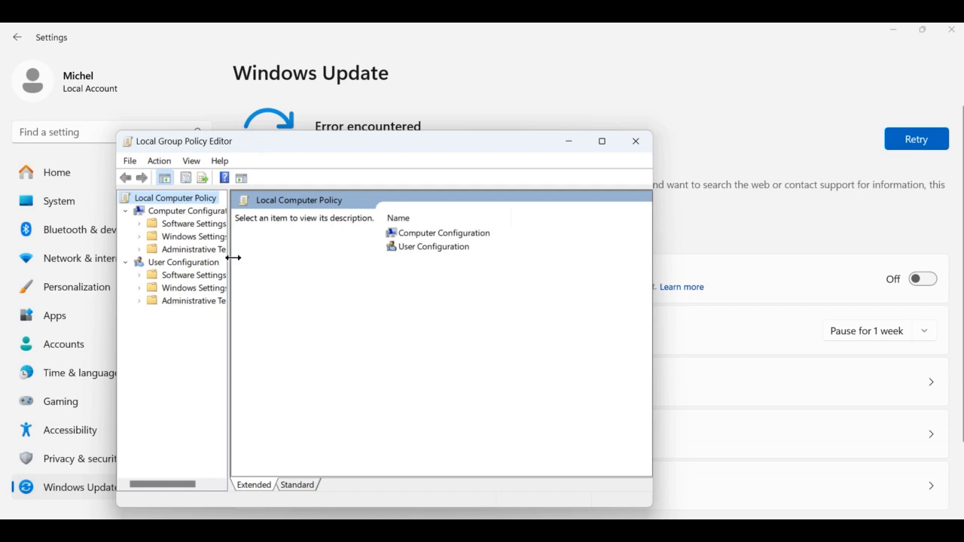
# - Navigate to Computer Configuration > Administrative Templates > Windows Components > Windows Update > Manage end user experience
pyautogui.moveTo(233, 257); pyautogui.dragTo(299, 271)
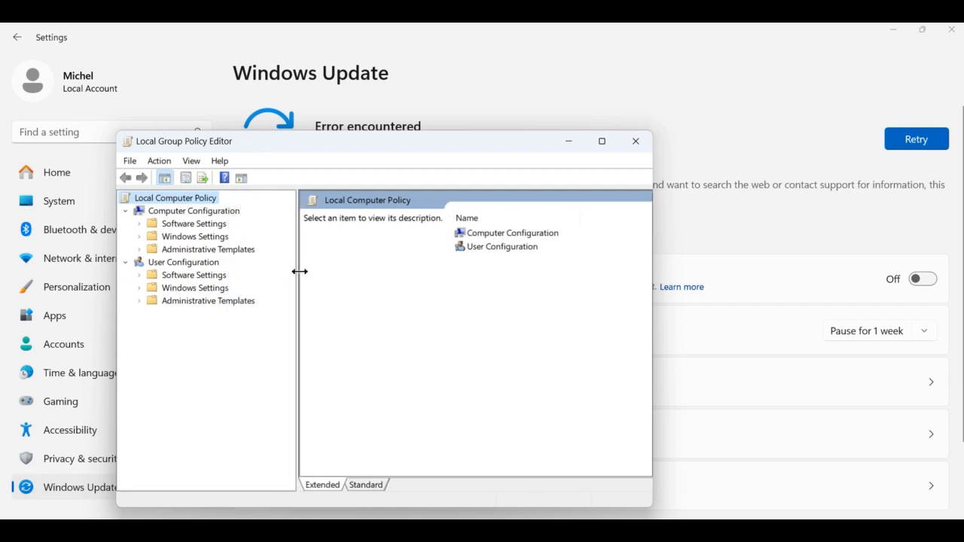
pyautogui.doubleClick(231, 249)
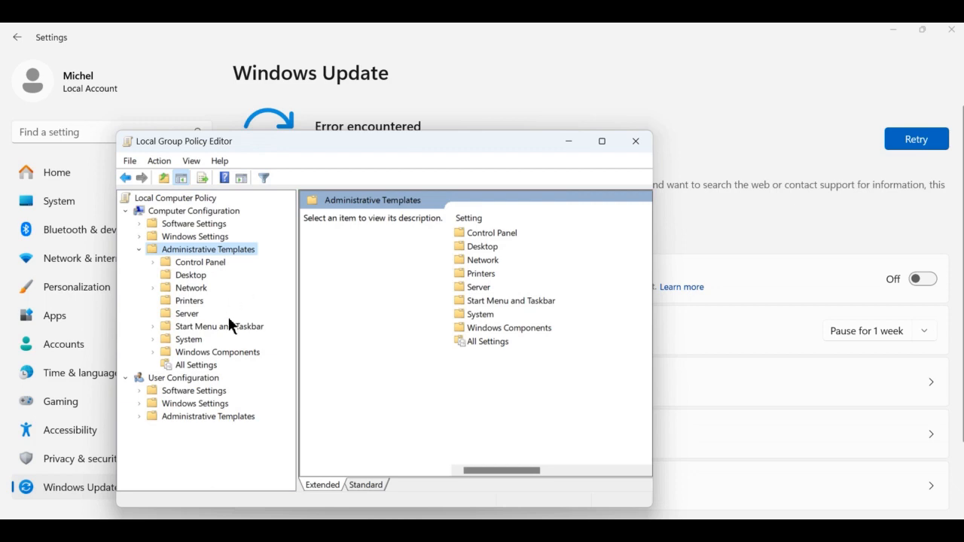
pyautogui.doubleClick(224, 351)
pyautogui.scroll(-15, 224, 369)
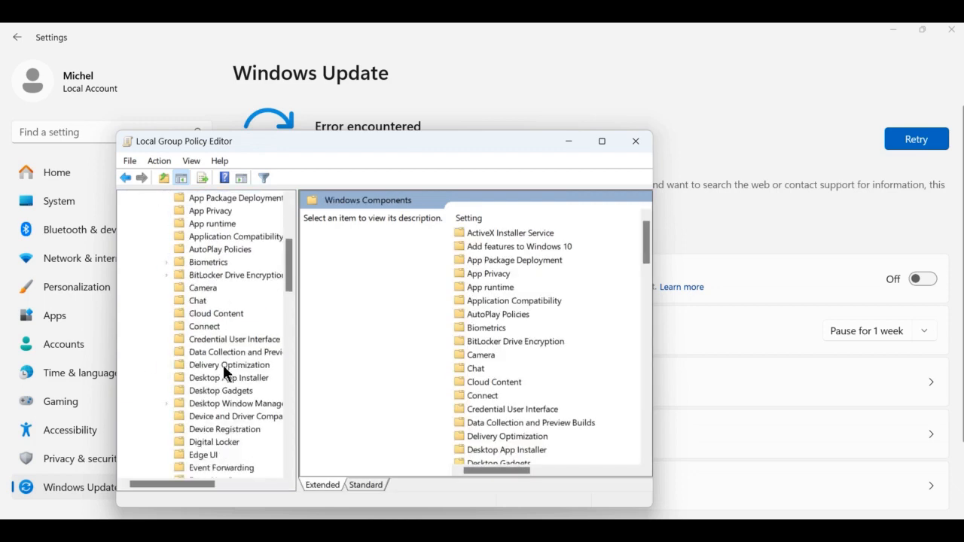
pyautogui.scroll(-10, 230, 392)
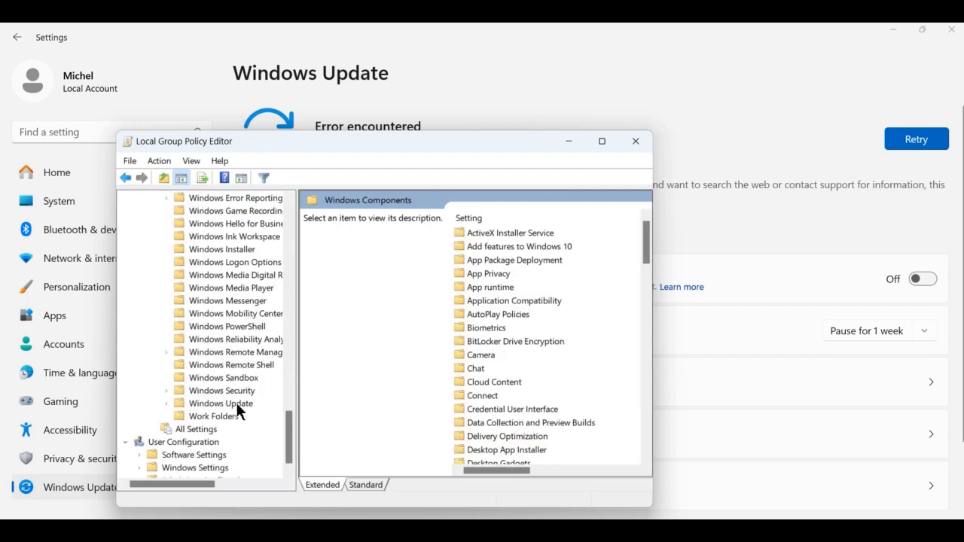
pyautogui.click(239, 403)
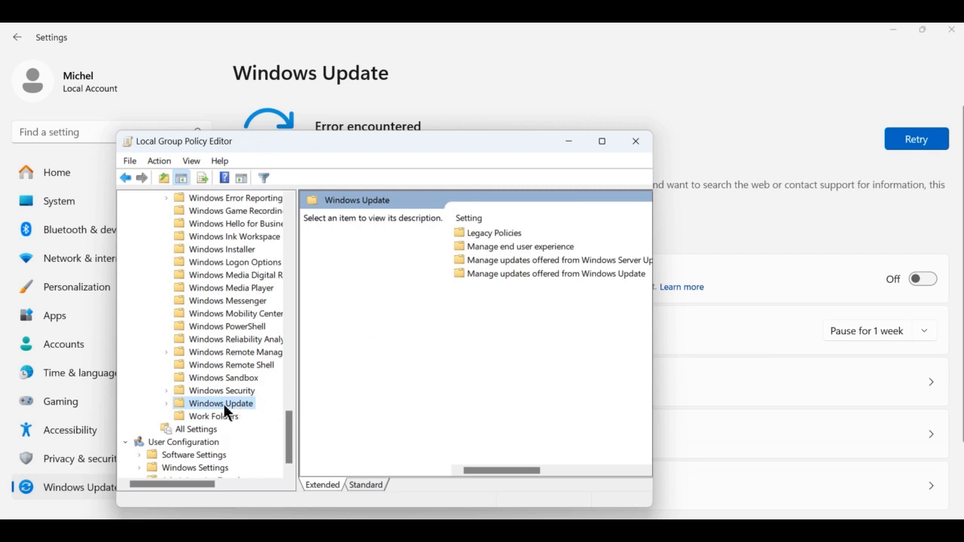
pyautogui.doubleClick(223, 403)
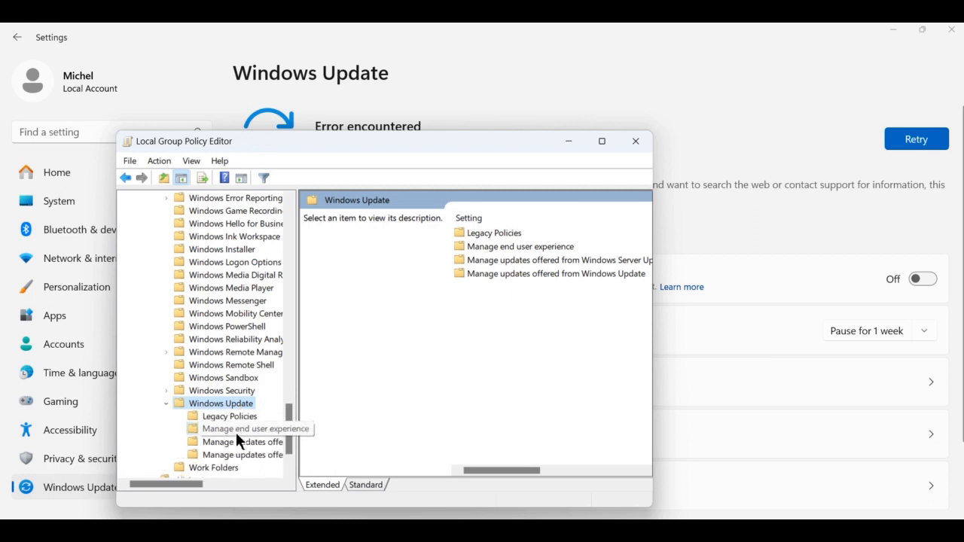
pyautogui.click(236, 432)
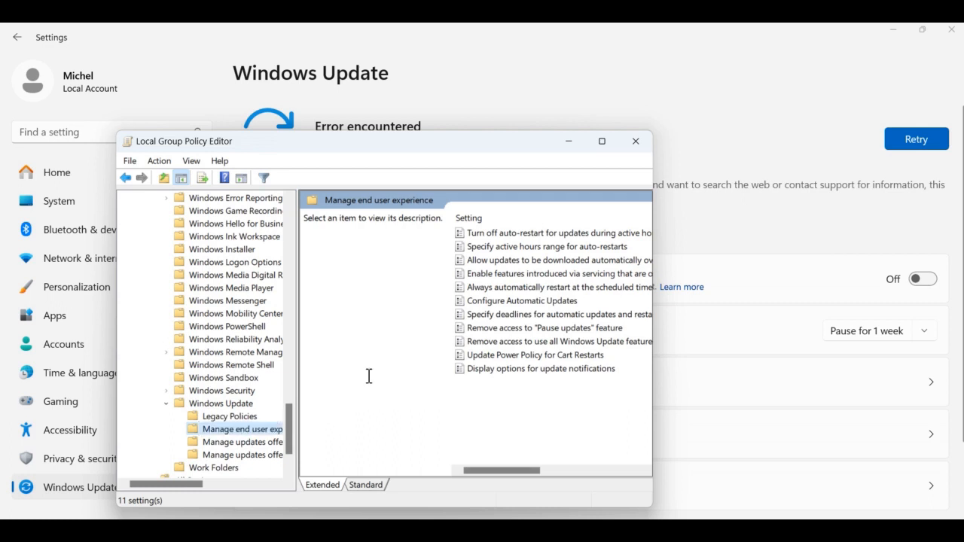
# - Set the Configure Automatic Updates policy to Disabled and close the Local Group Policy Editor
pyautogui.click(491, 301)
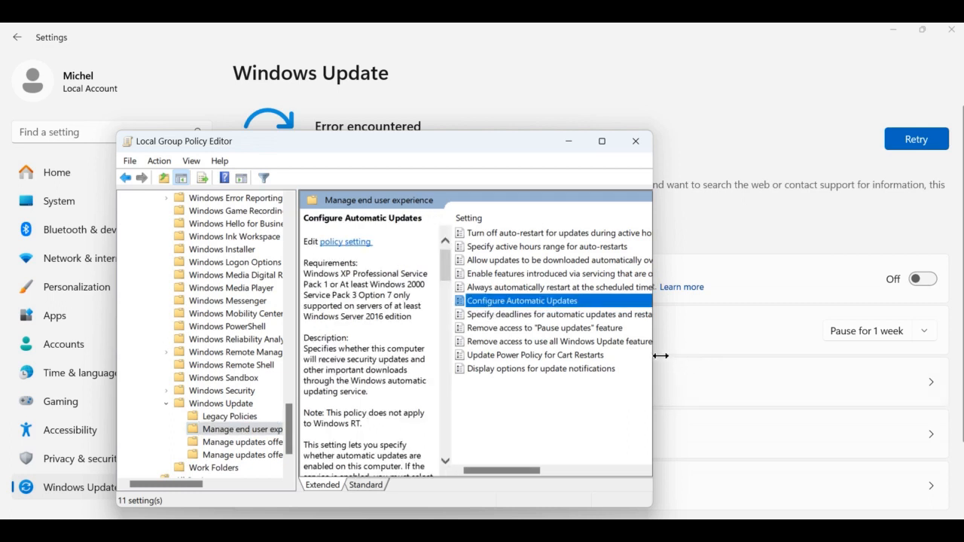
pyautogui.moveTo(652, 356); pyautogui.dragTo(921, 360)
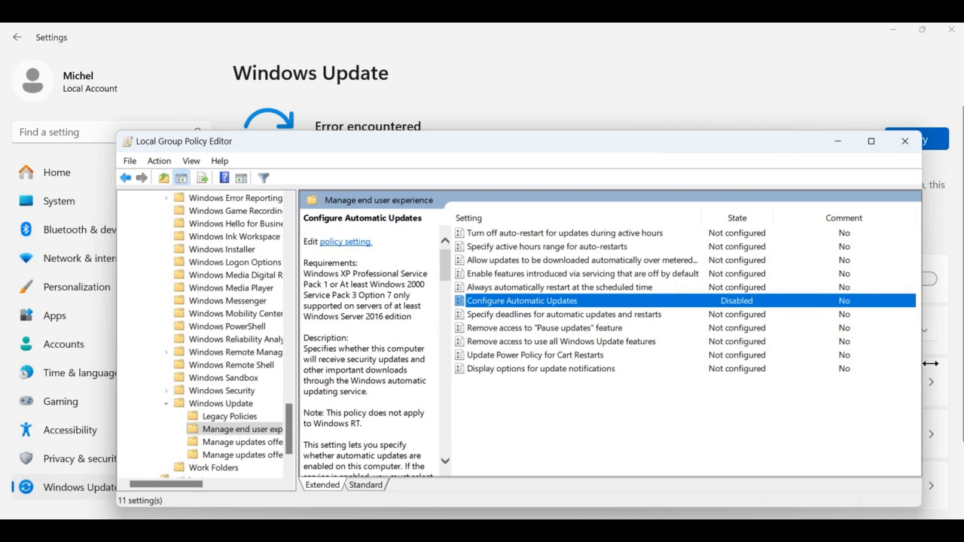
pyautogui.doubleClick(663, 300)
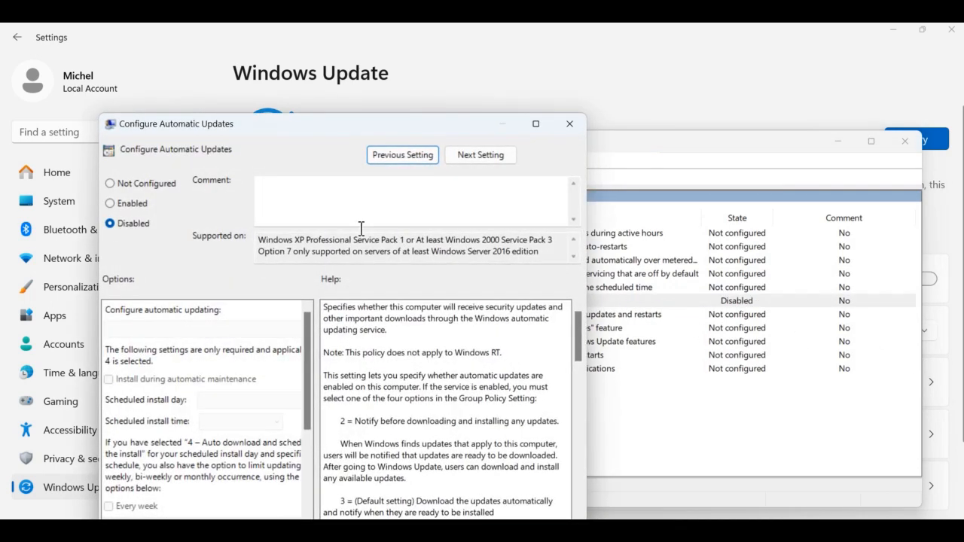
pyautogui.click(137, 223)
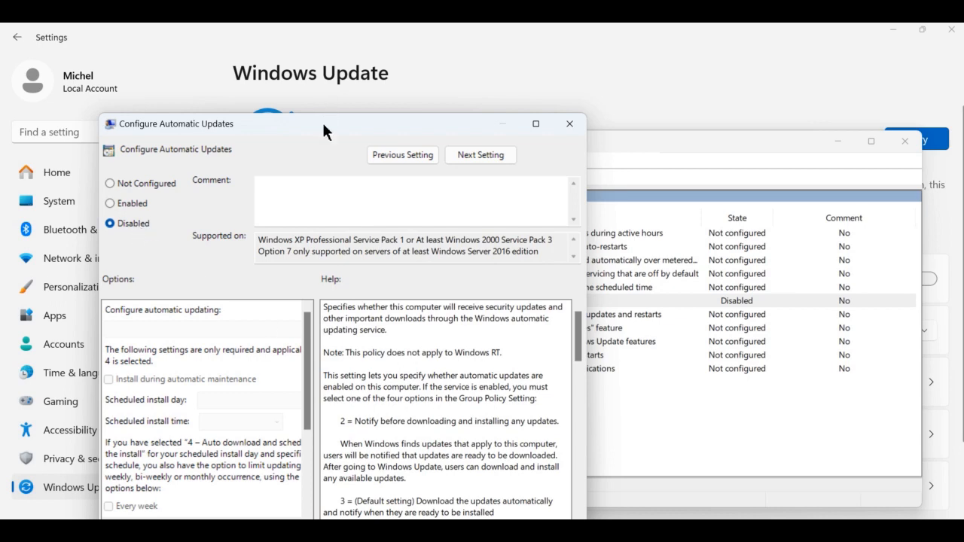
pyautogui.moveTo(324, 120); pyautogui.dragTo(331, 65)
pyautogui.click(444, 494)
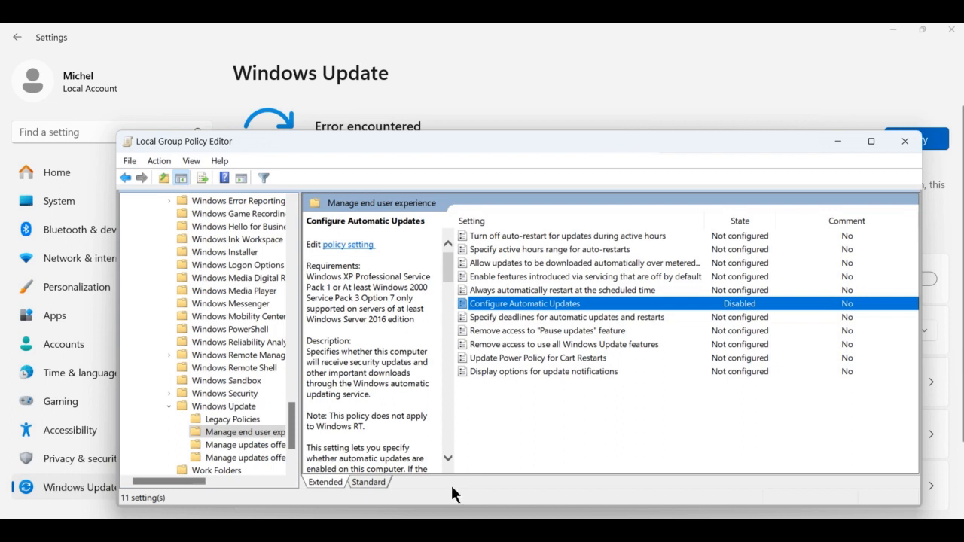
pyautogui.hotkey('alt', 'F4')
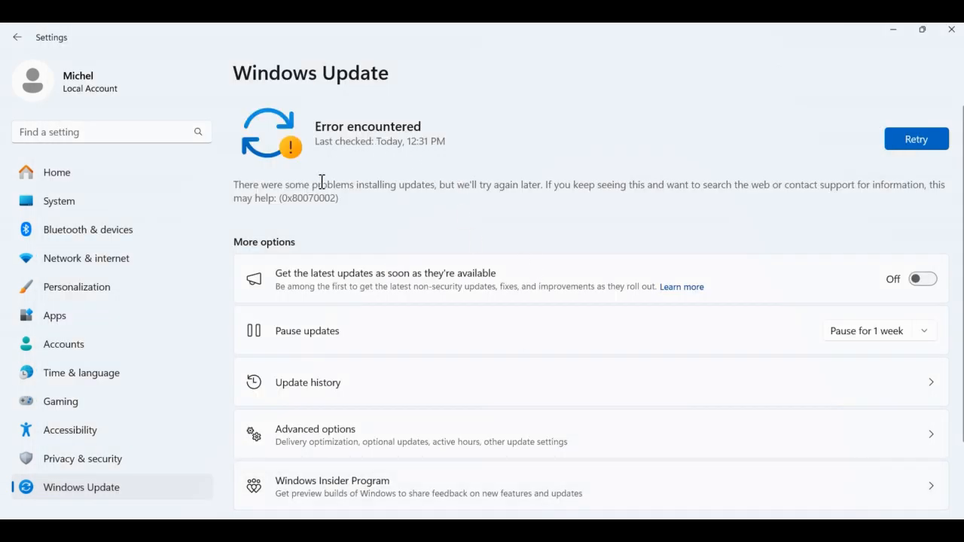
# - Retry the update check on the Windows Update settings page
pyautogui.click(928, 145)
pyautogui.press('super')
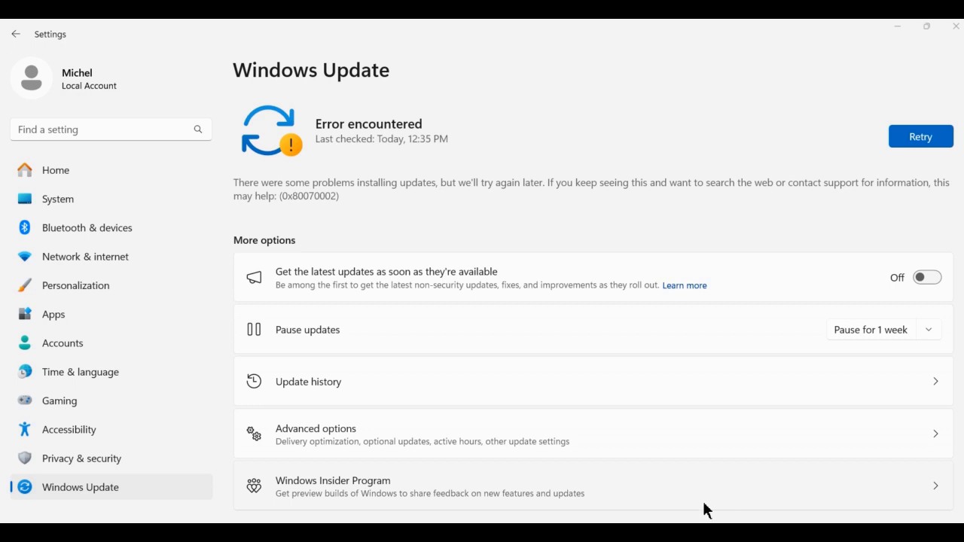
# - Switch to the notes file and review its registry steps
pyautogui.click(541, 528)
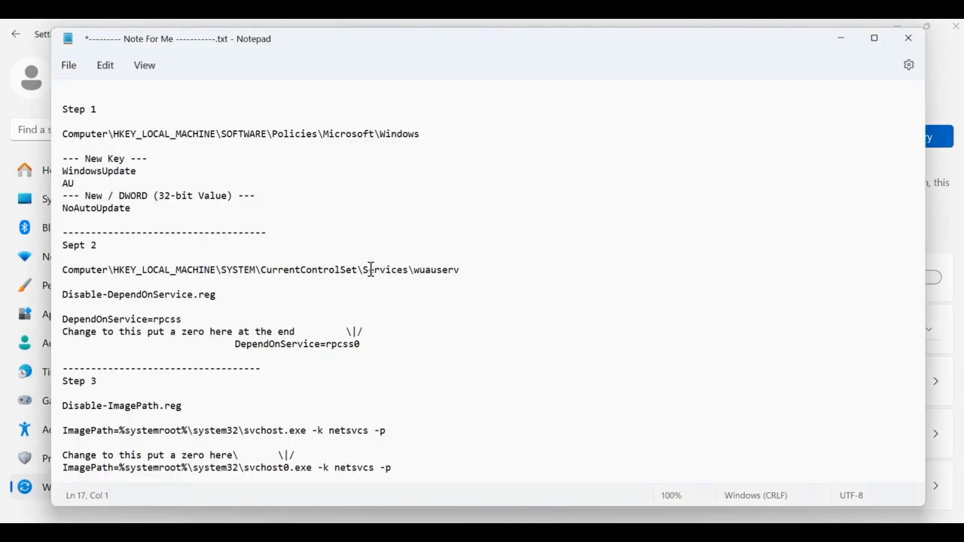
pyautogui.scroll(-2, 169, 285)
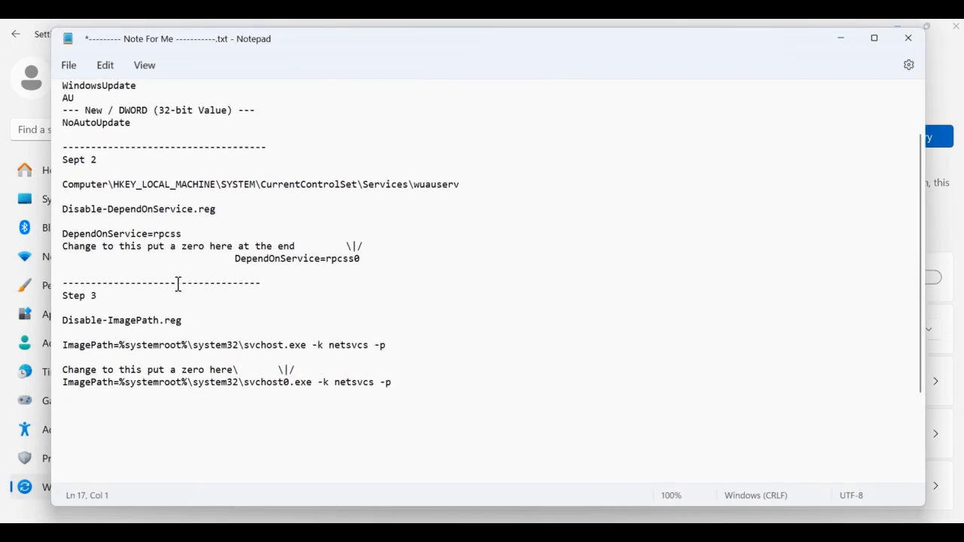
pyautogui.scroll(2, 175, 288)
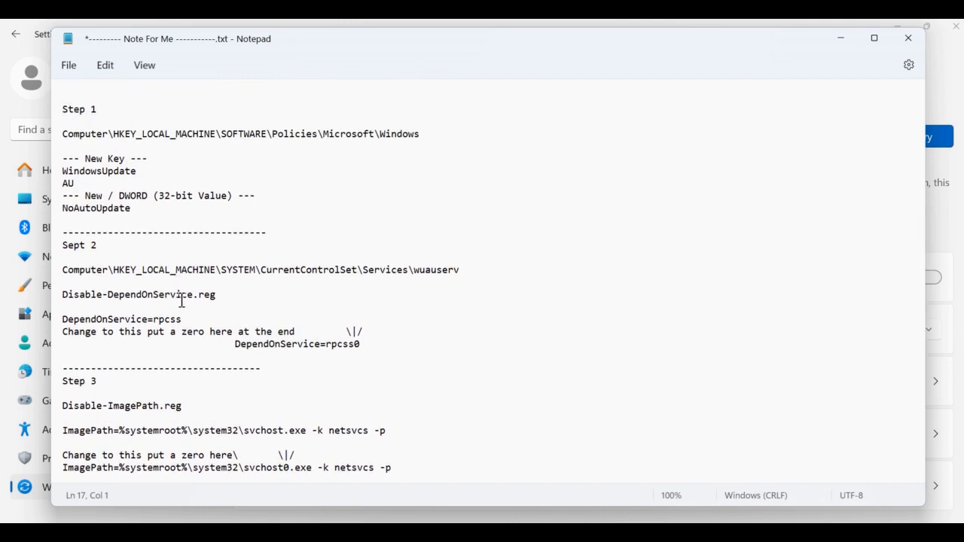
# - Switch to Registry Editor and select the DependOnService value in the wuauserv key
pyautogui.click(378, 530)
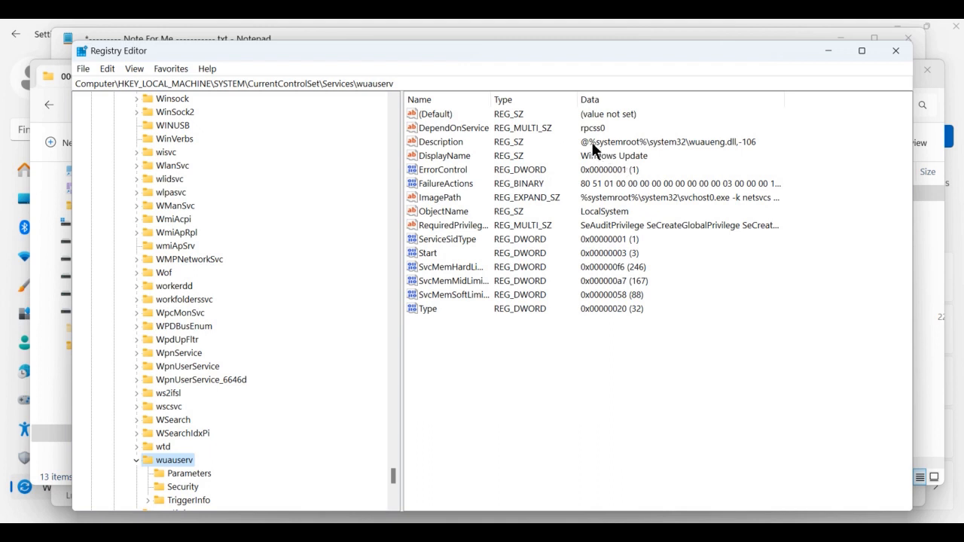
pyautogui.click(474, 129)
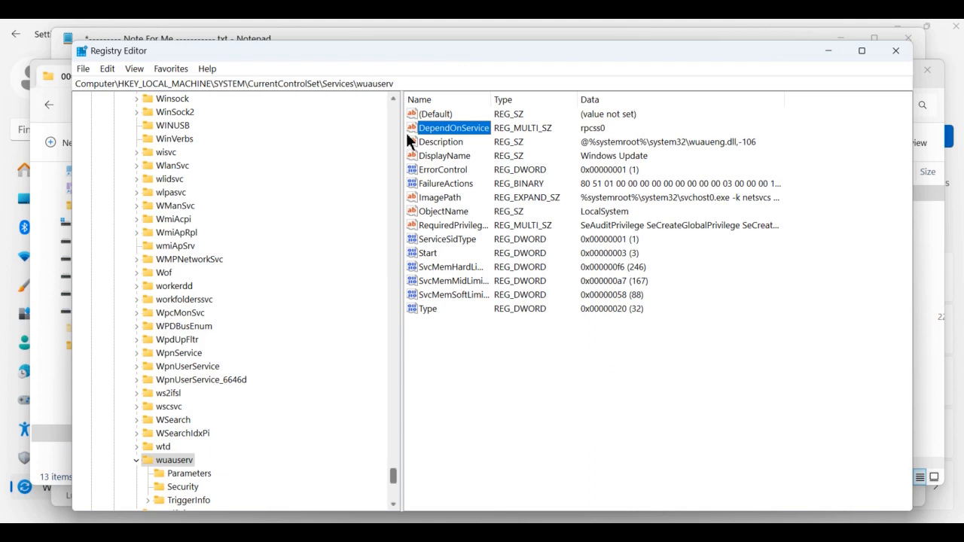
pyautogui.click(83, 70)
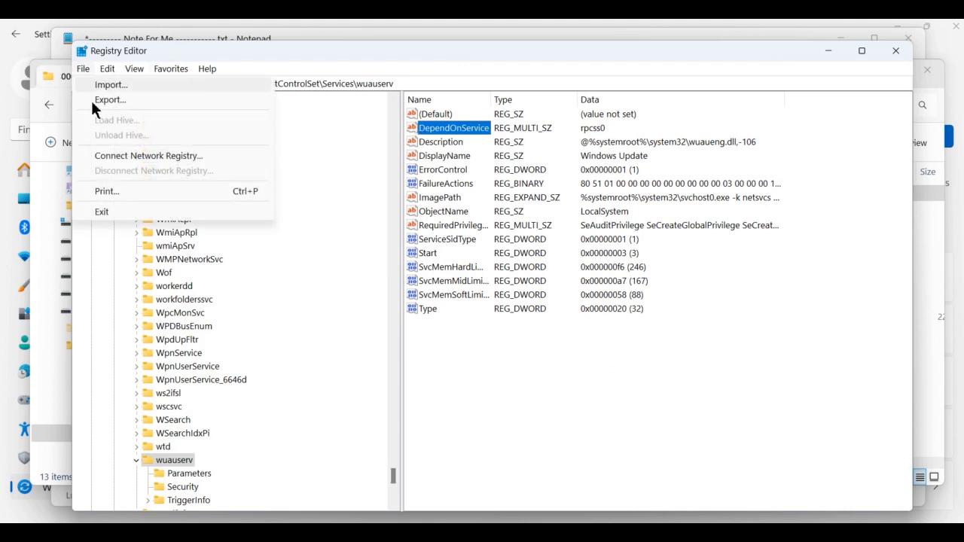
pyautogui.click(129, 98)
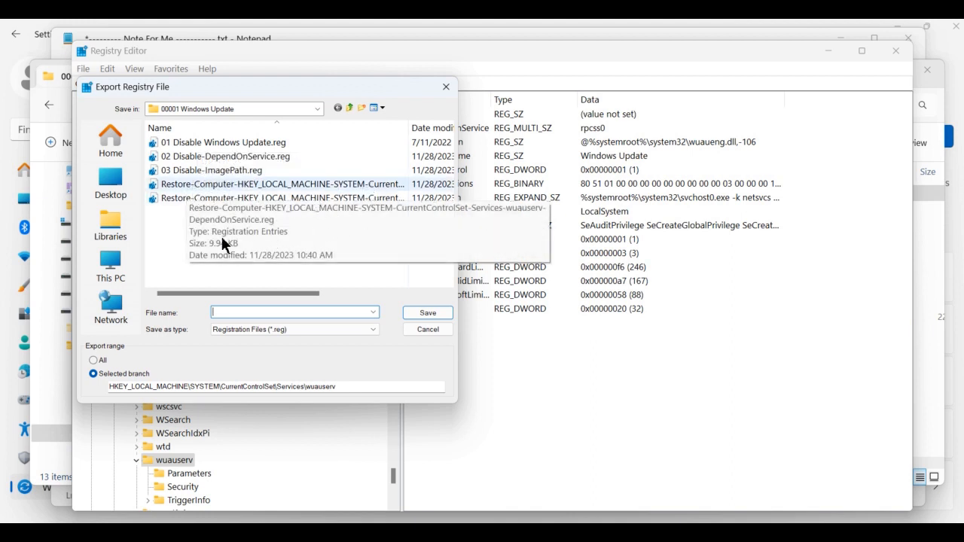
pyautogui.click(428, 329)
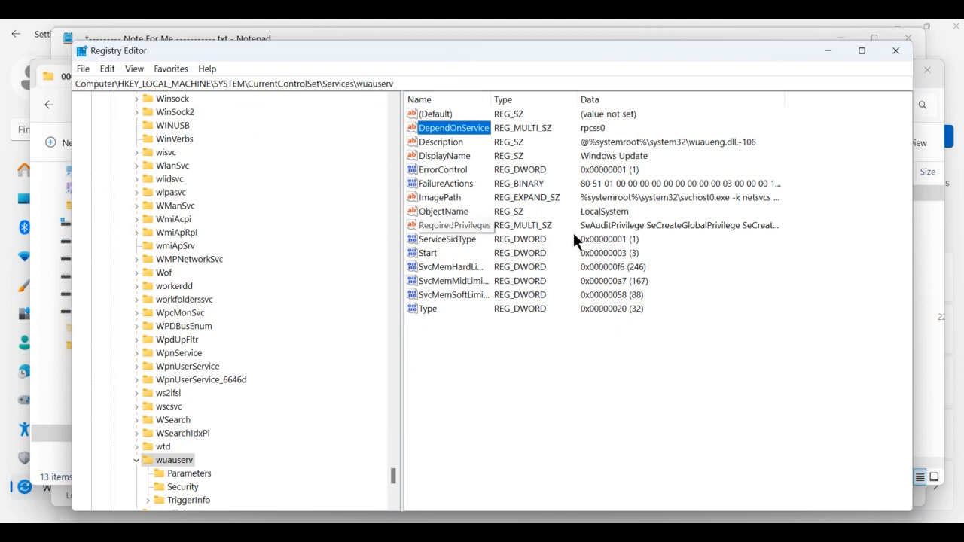
# - Select the ImagePath value in the wuauserv key, briefly opening and cancelling the registry export dialog
pyautogui.click(678, 198)
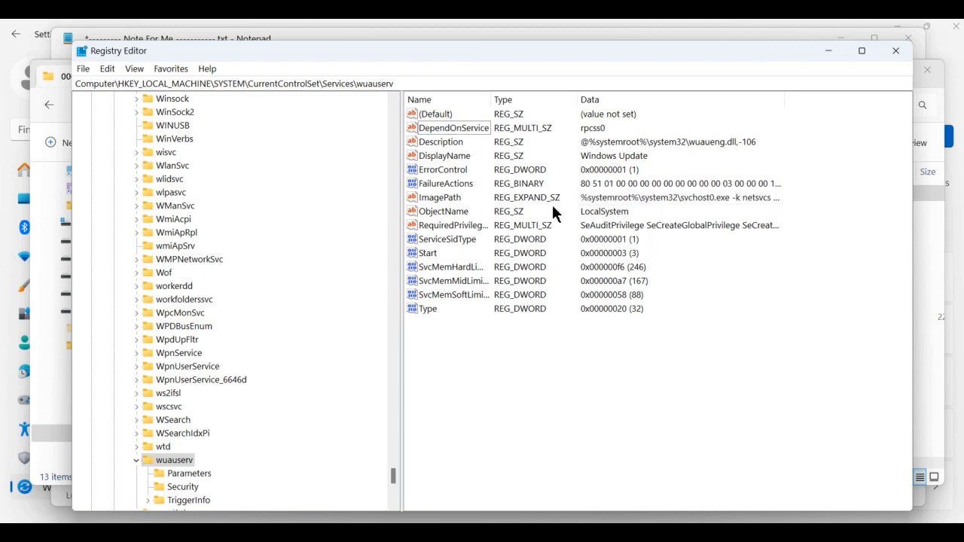
pyautogui.click(444, 200)
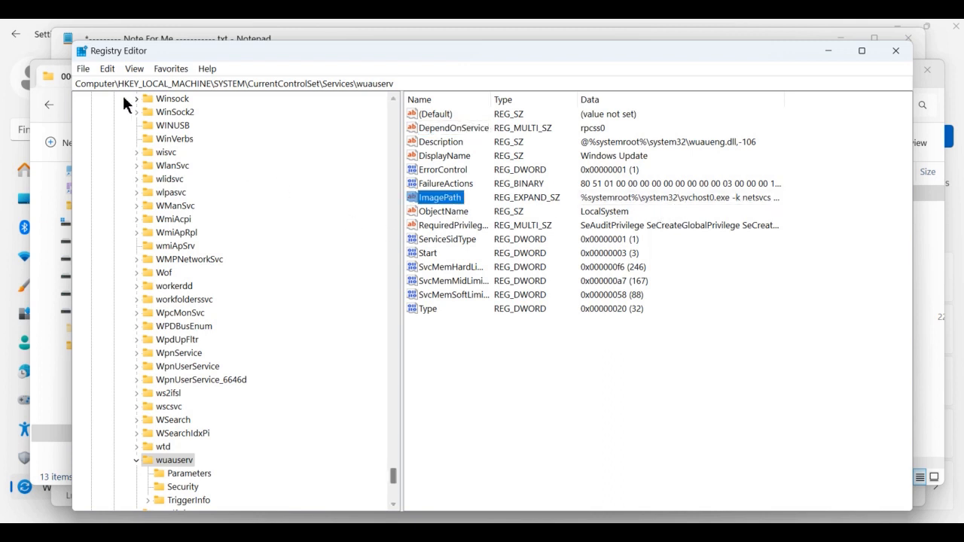
pyautogui.click(83, 69)
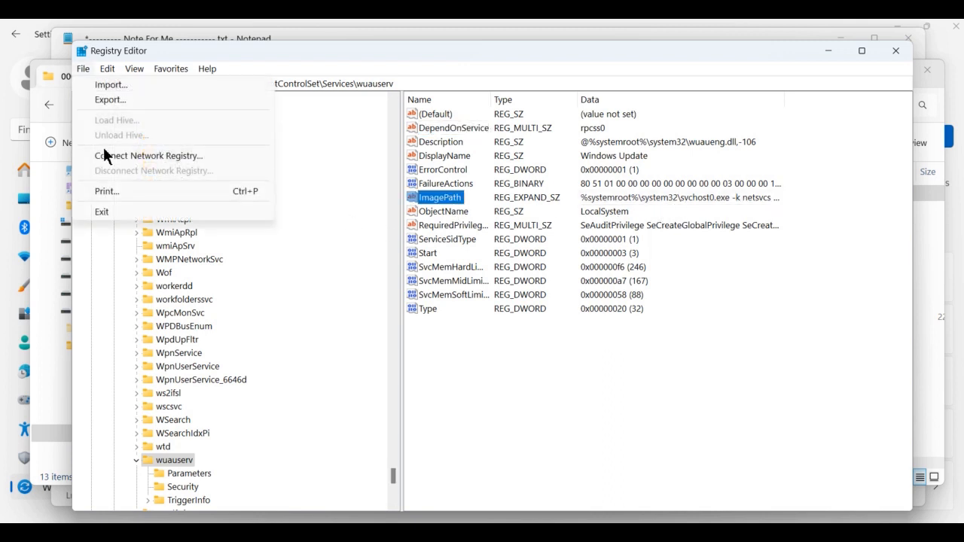
pyautogui.click(118, 100)
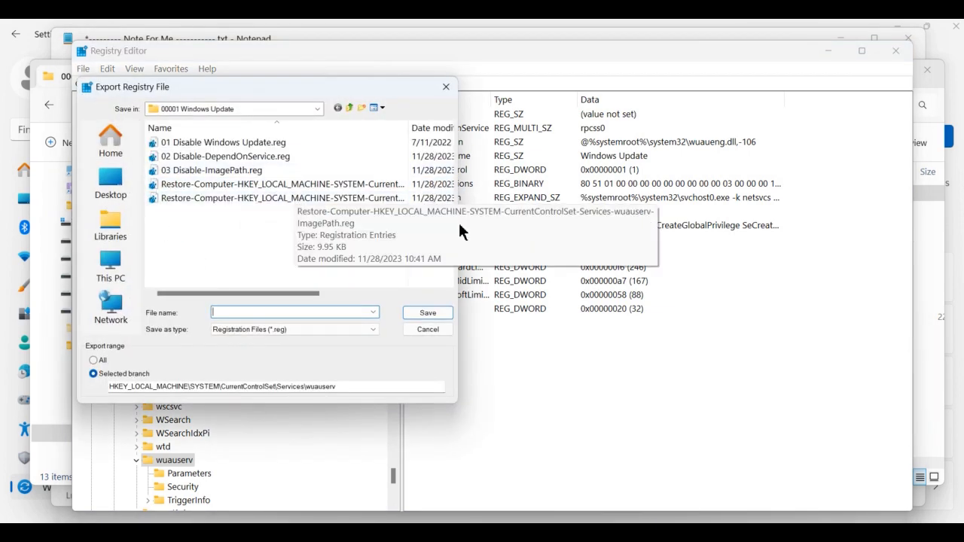
pyautogui.click(436, 330)
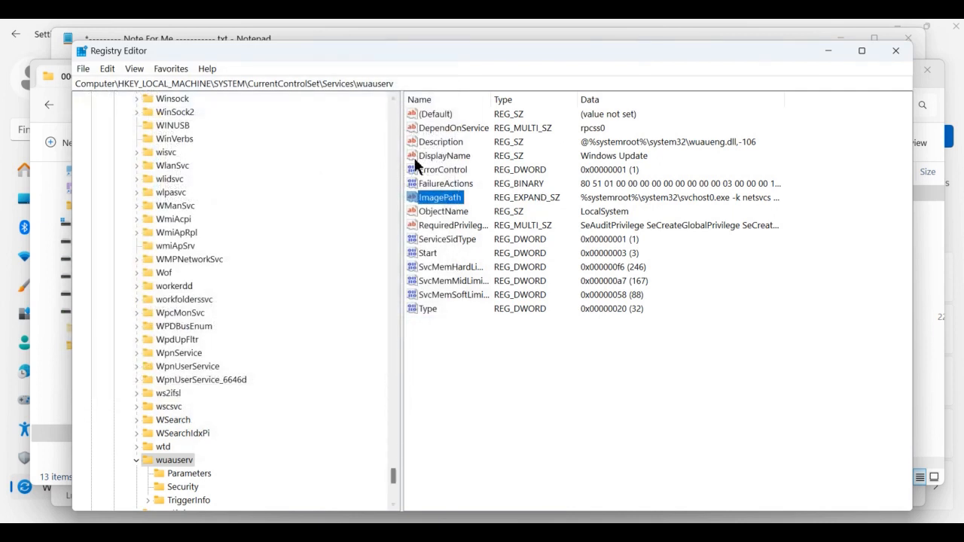
# - Examine the Disable and Restore .reg files saved in the 00001 Windows Update folder through the export dialog
pyautogui.click(85, 70)
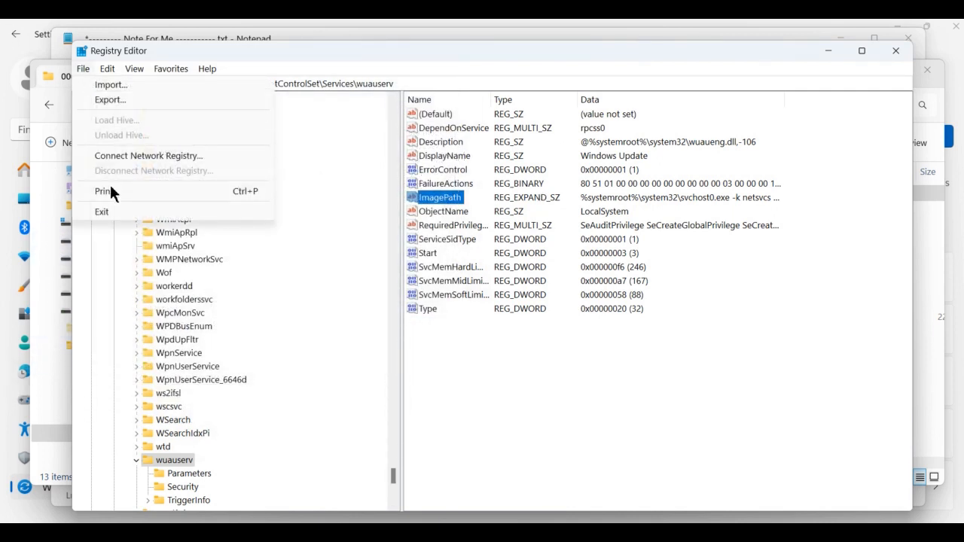
pyautogui.click(140, 99)
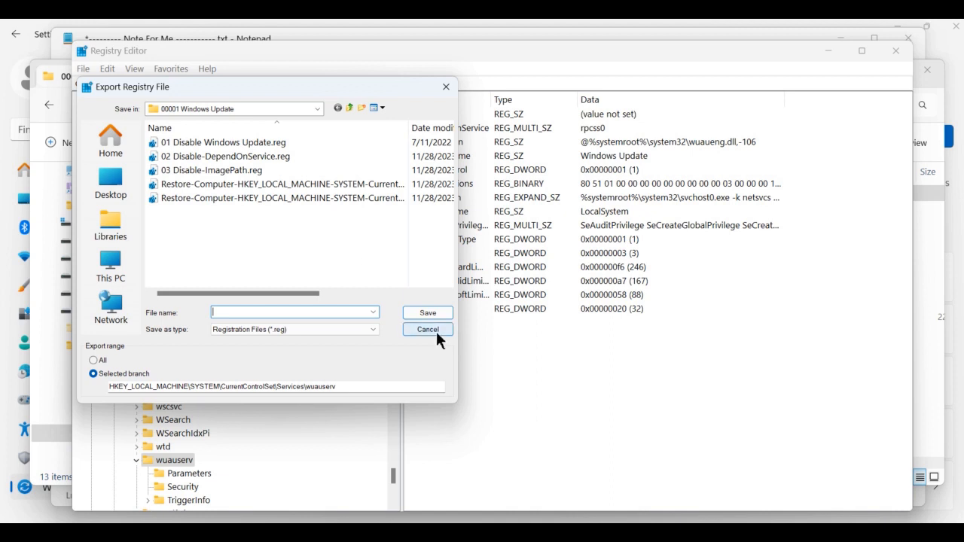
pyautogui.click(237, 143)
pyautogui.click(233, 158)
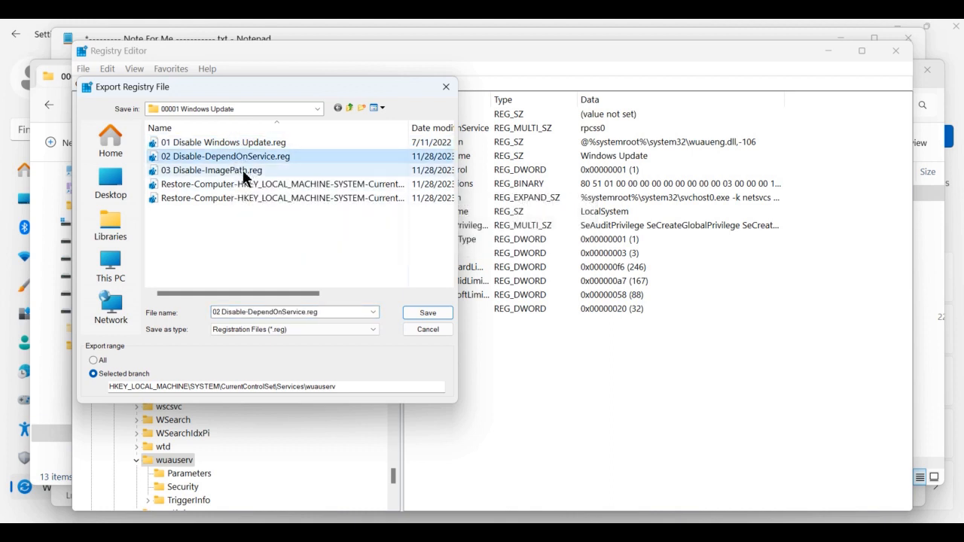
pyautogui.click(243, 172)
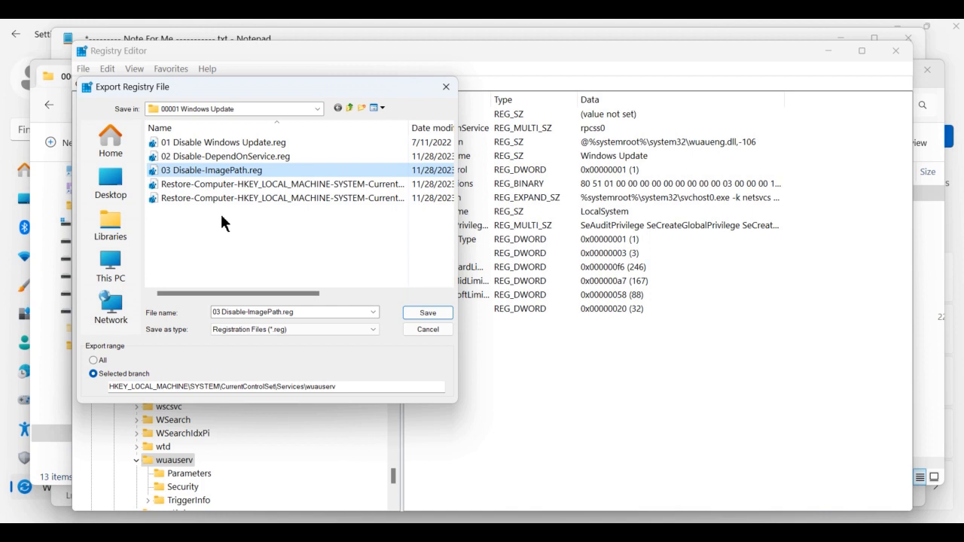
pyautogui.click(419, 330)
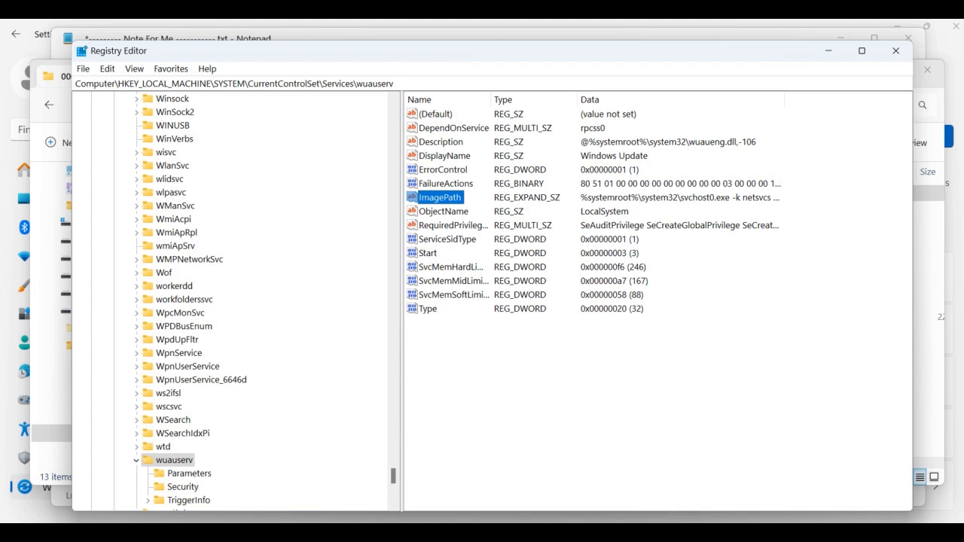
pyautogui.press('super')
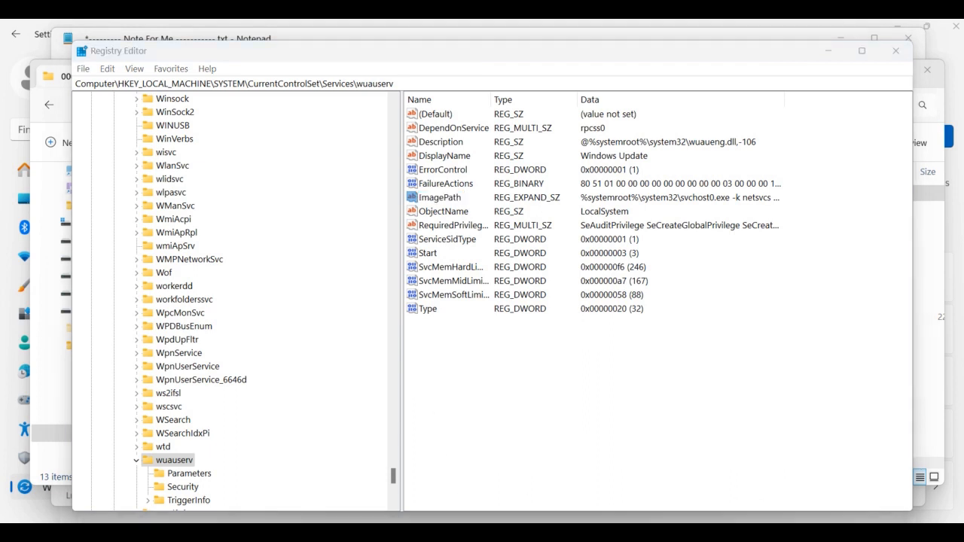